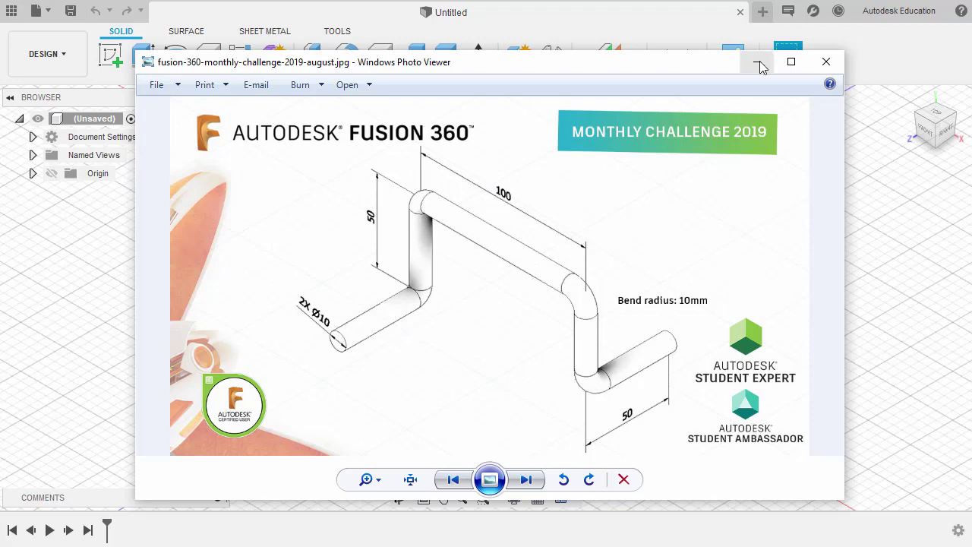
Step: Minimize the August 2019 challenge image to reveal the empty Fusion 360 design
left_click(759, 66)
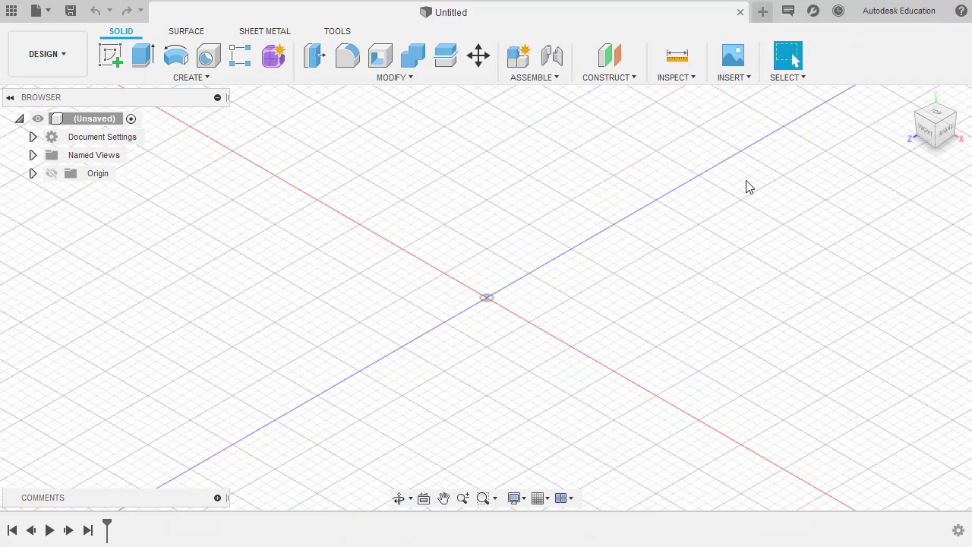
Step: Turn on 'Allow 3D sketching of lines and splines' in the General > Design preferences and apply
left_click(893, 16)
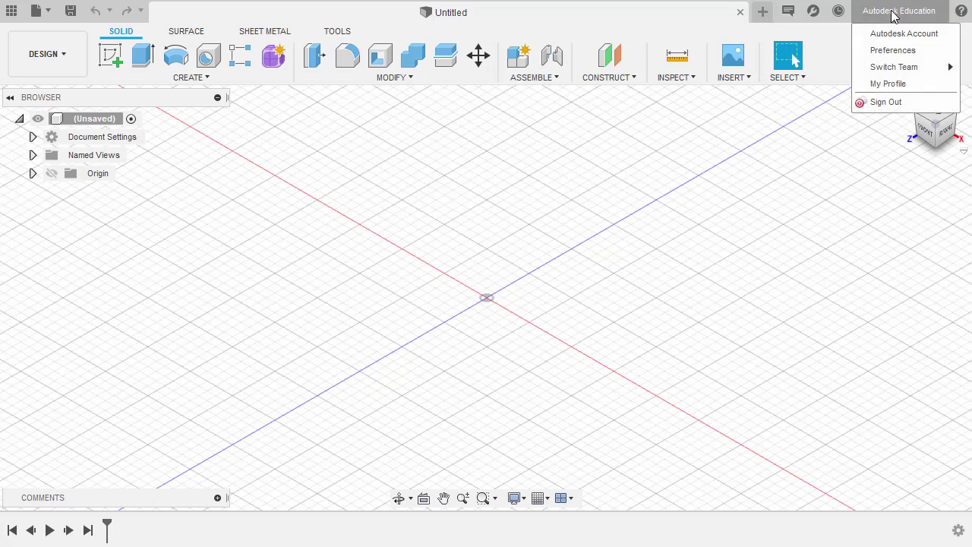
left_click(890, 51)
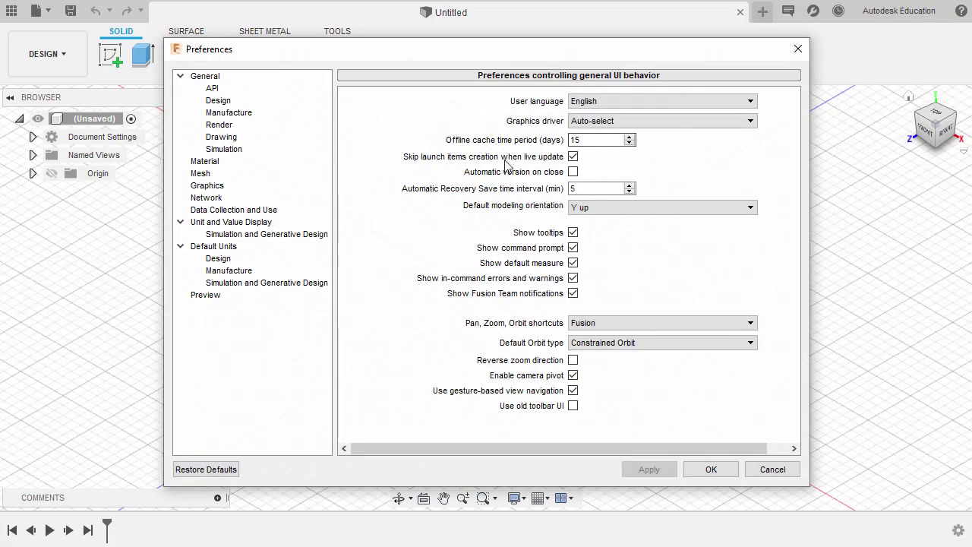
left_click(218, 101)
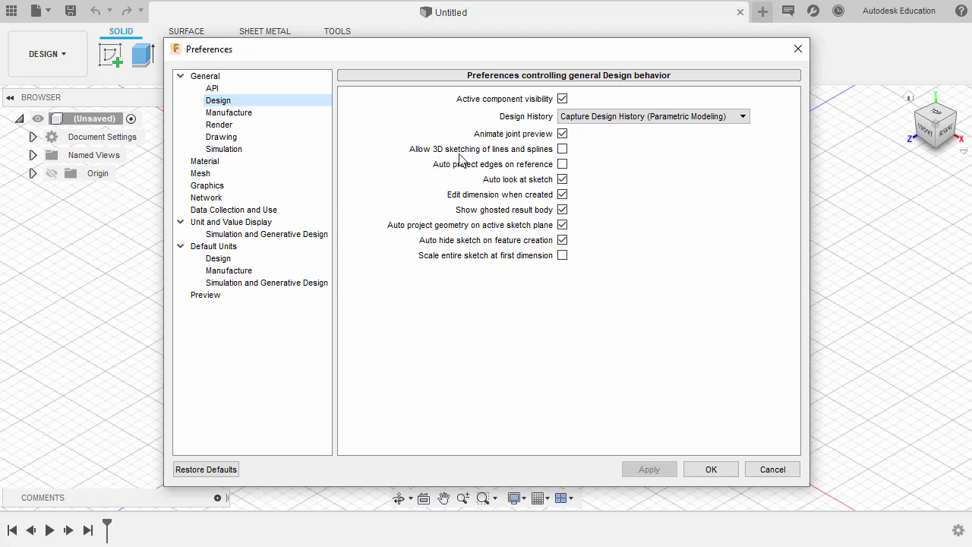
left_click(562, 149)
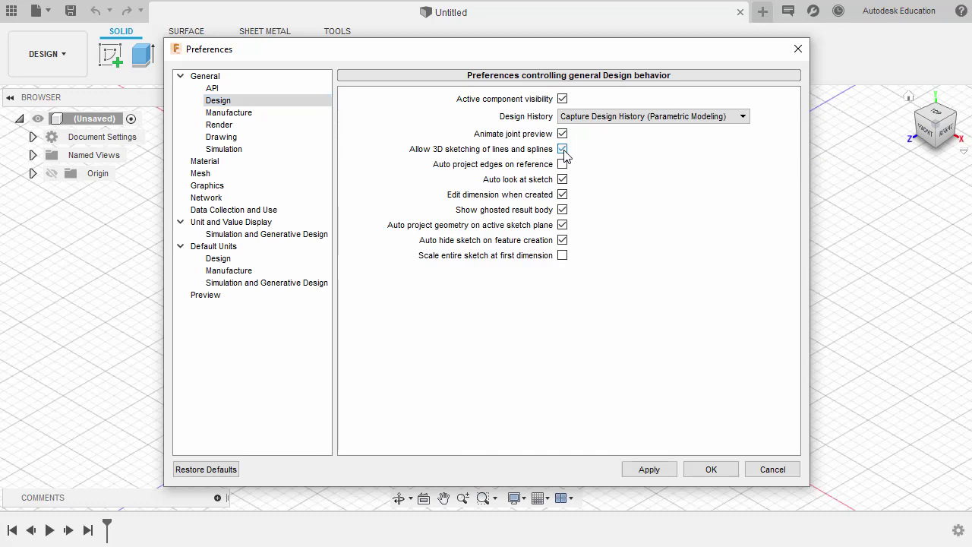
left_click(652, 470)
left_click(718, 472)
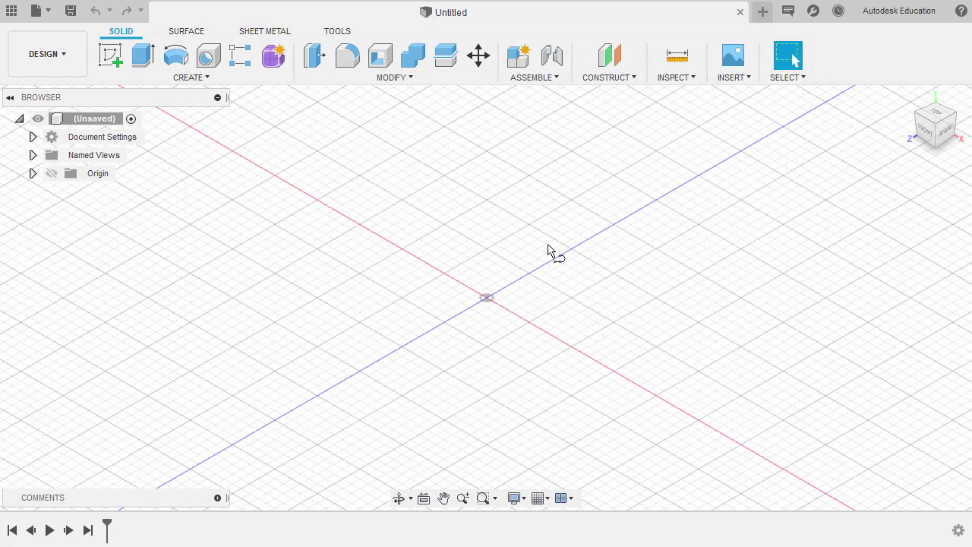
Step: Start a sketch on the XZ ground plane and draw a 100 mm line
key("Return")
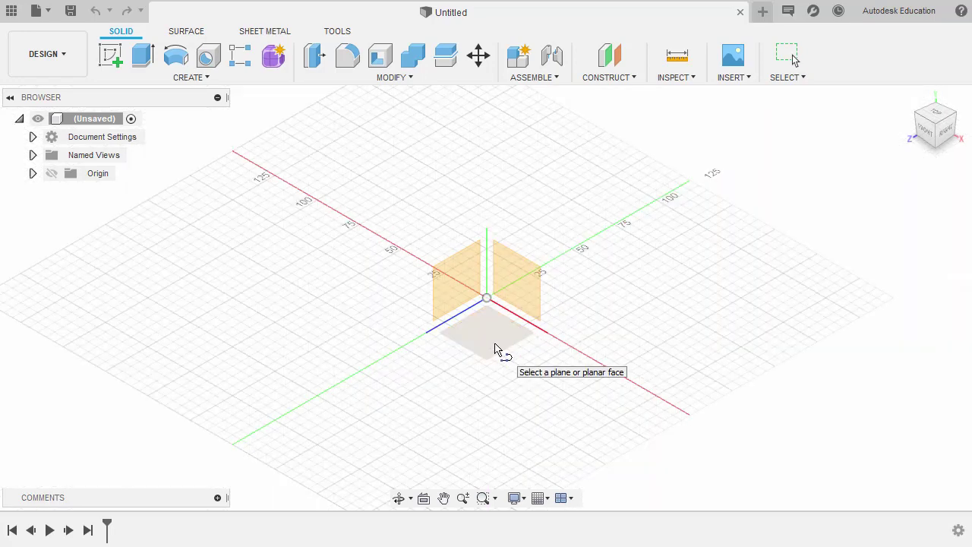
left_click(497, 348)
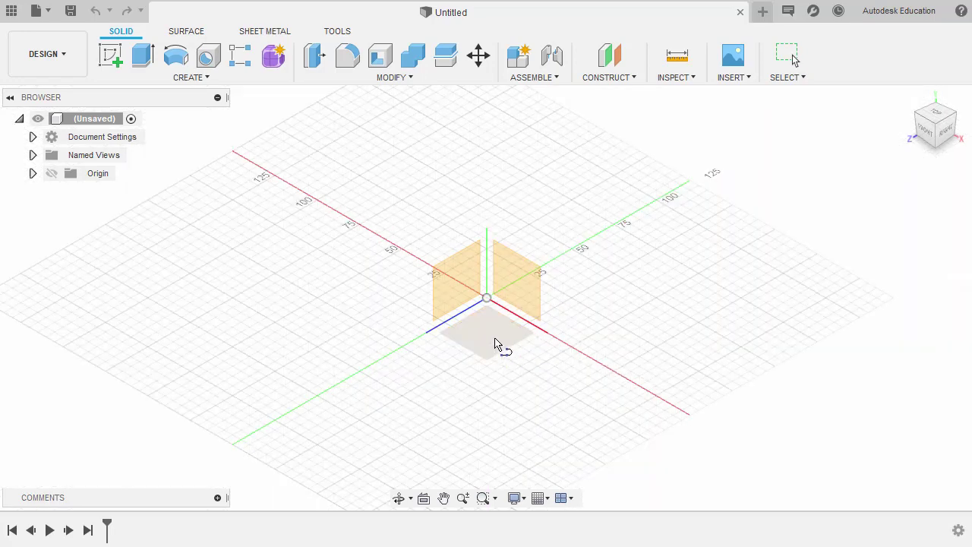
key("l")
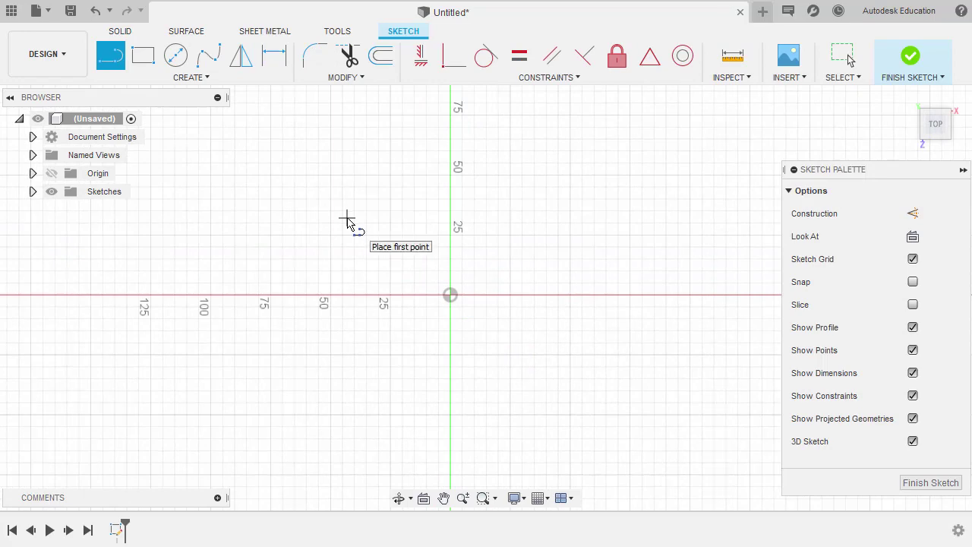
left_click(347, 219)
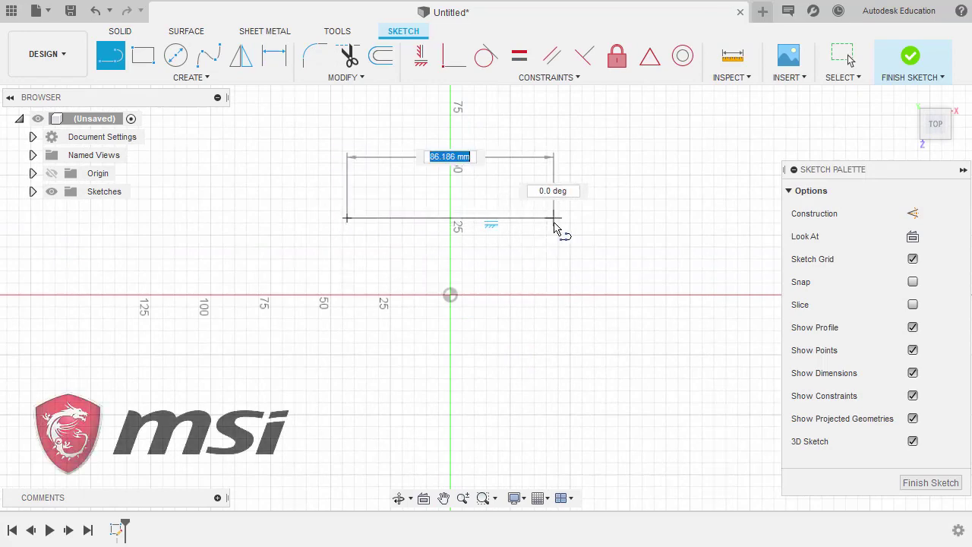
type("100")
key("Tab")
key("Return")
key("Escape")
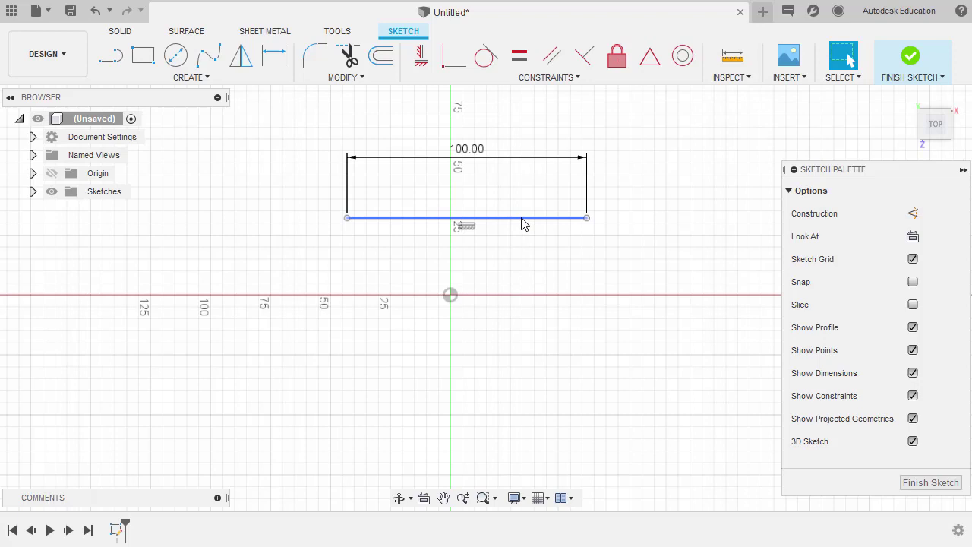
Step: Constrain the 100 mm line's midpoint to the sketch origin
mouse_move(517, 223)
left_mouse_down()
mouse_move(497, 261)
mouse_move(514, 226)
left_mouse_up()
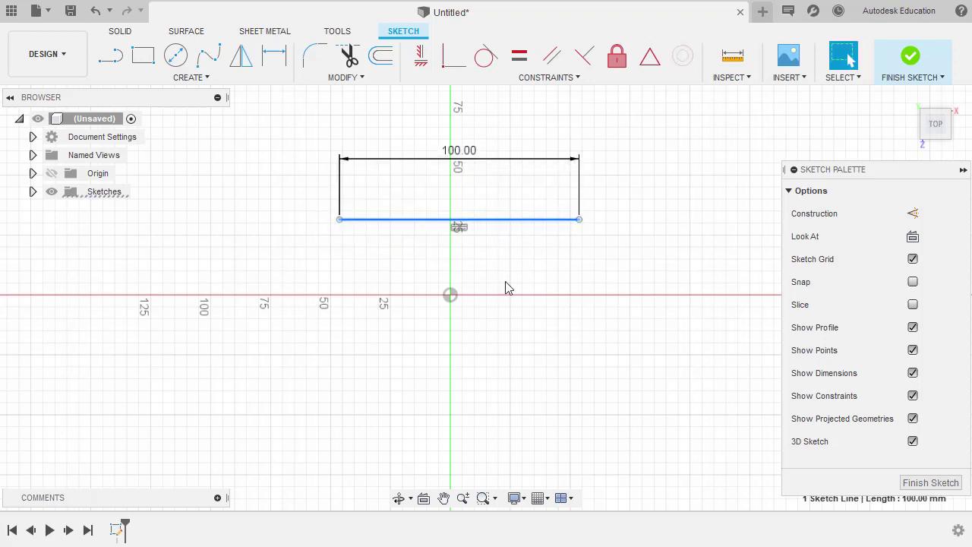
left_click(509, 249)
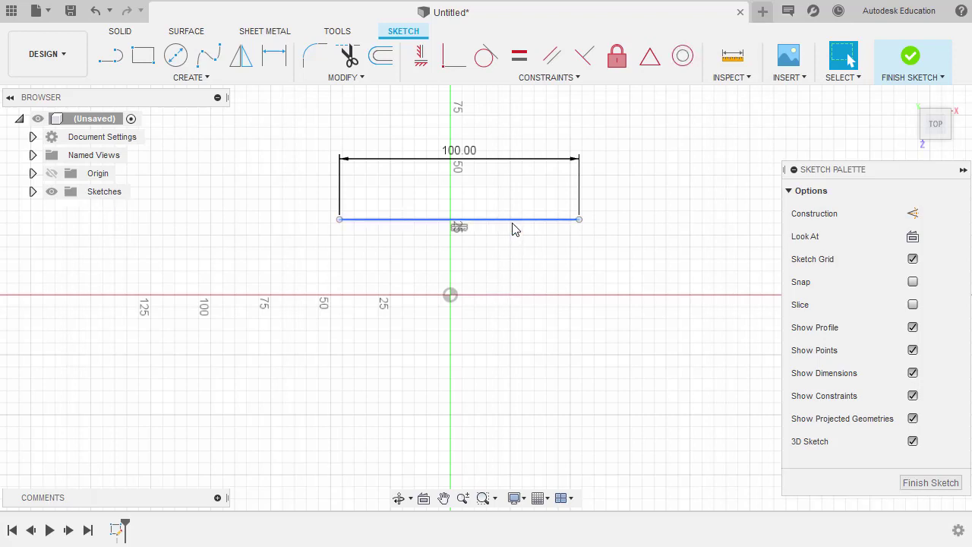
left_click(514, 225)
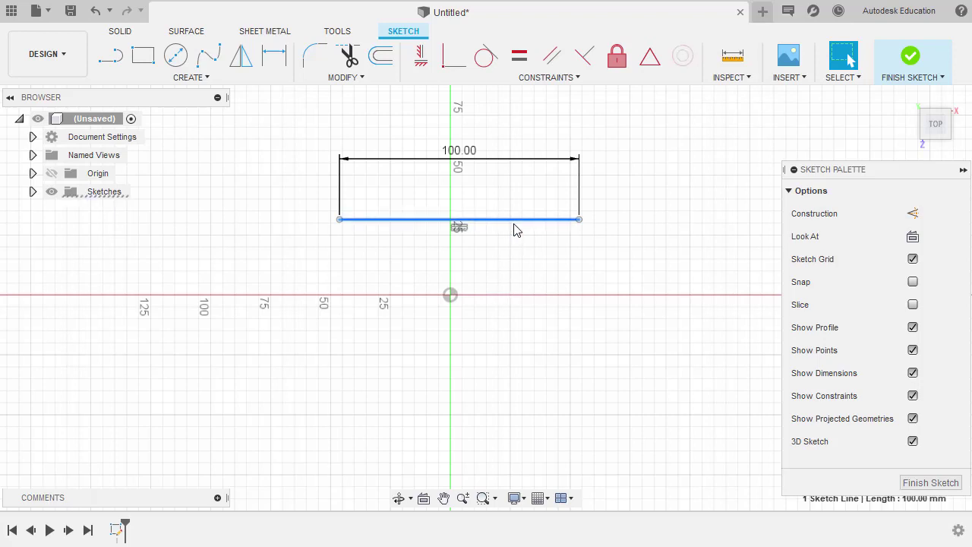
left_click(451, 295, "ctrl")
right_click(511, 261)
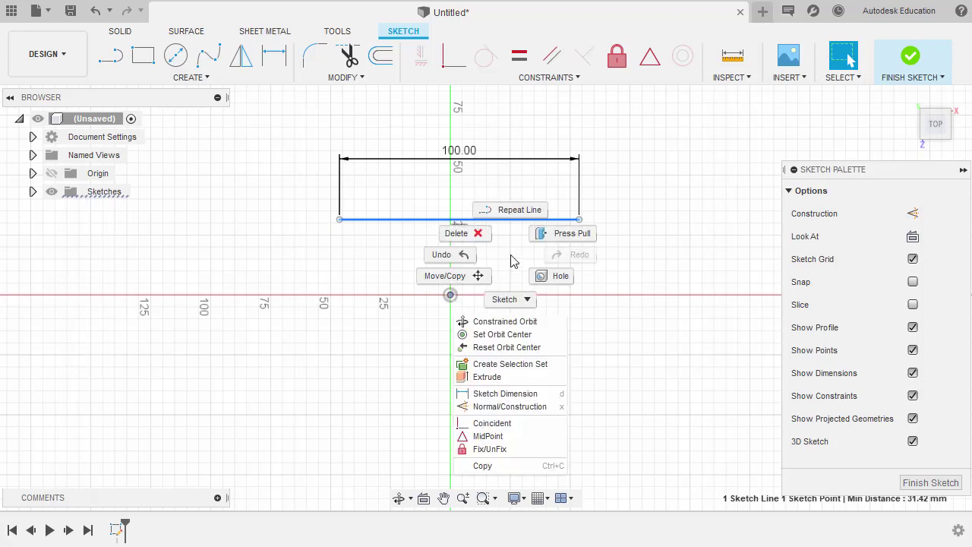
left_click(503, 436)
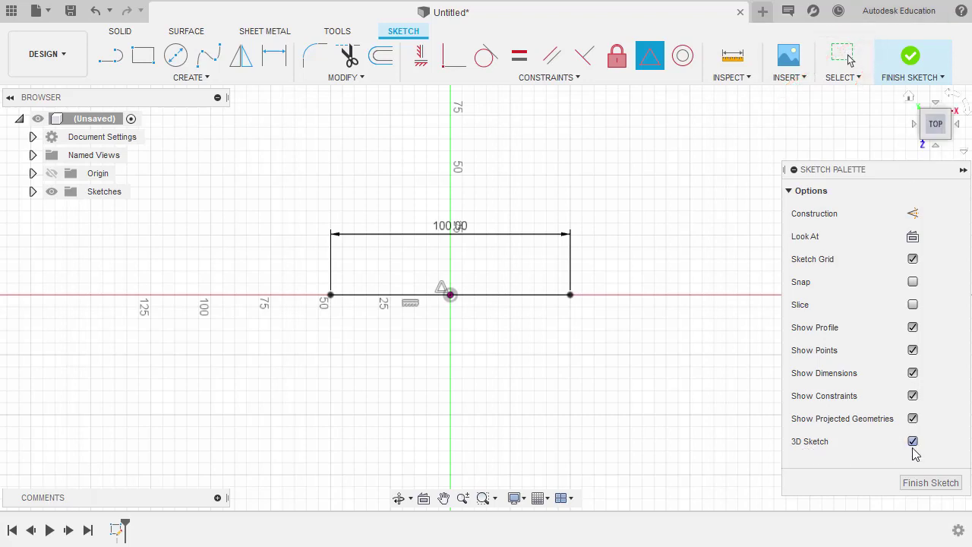
Step: Draw a 50 mm vertical line up from the left end of the 100 mm line
left_click(909, 99)
scroll(494, 221, "down", 5)
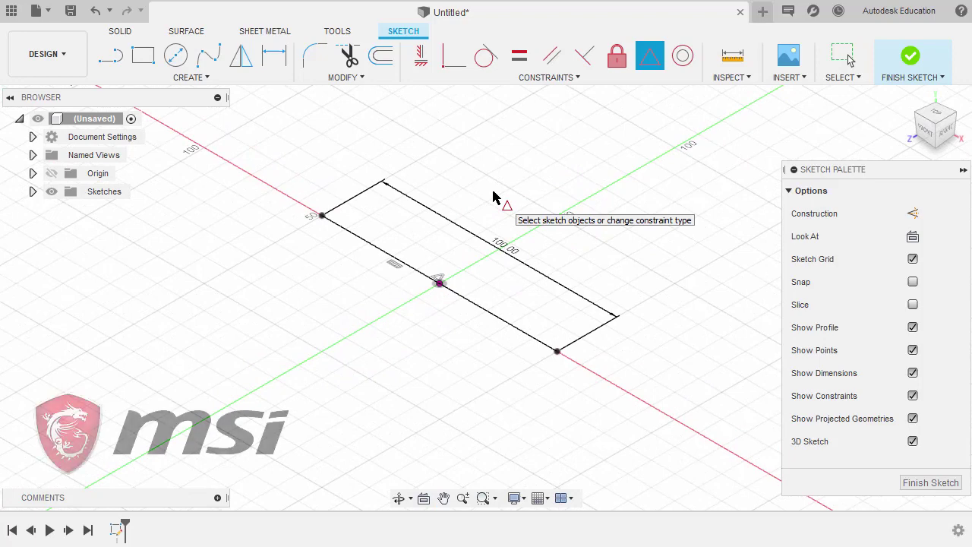
key("Escape")
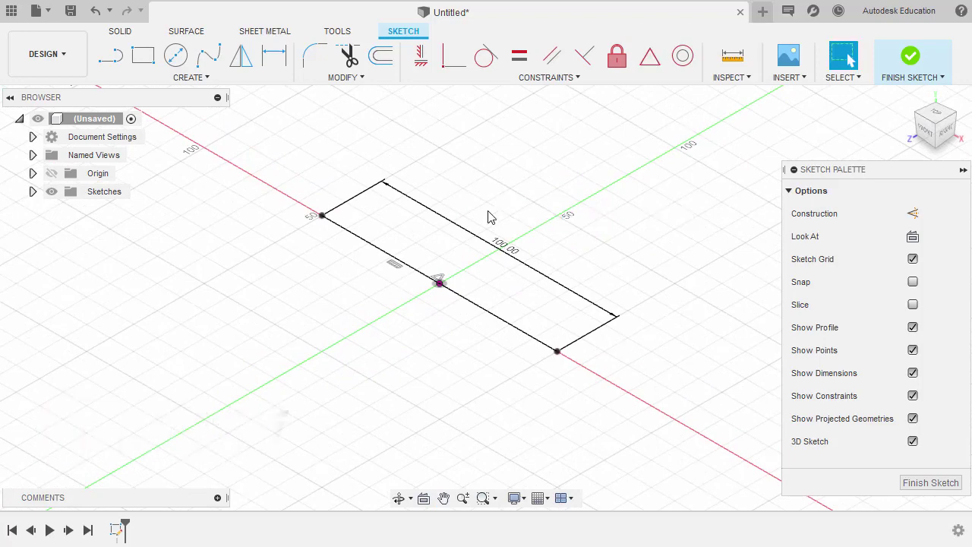
key("l")
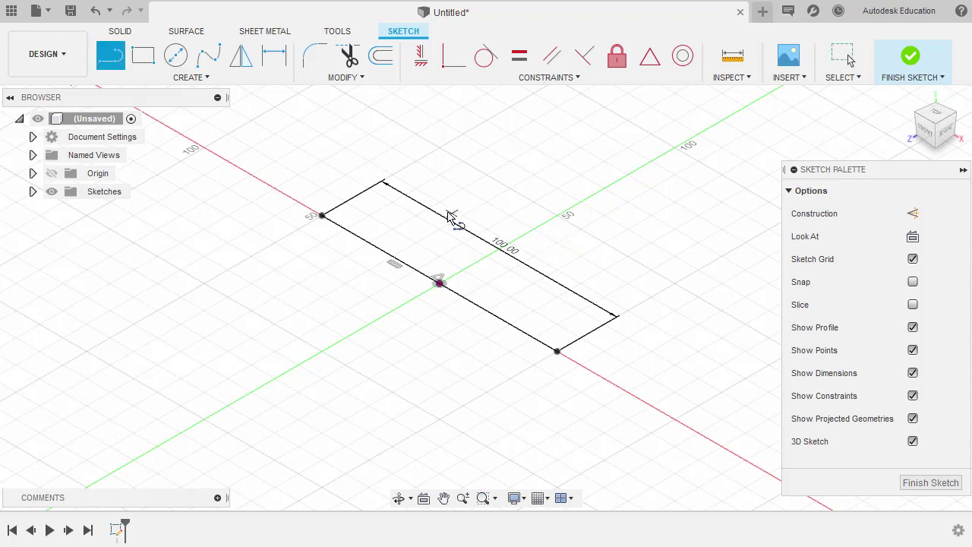
left_click(320, 218)
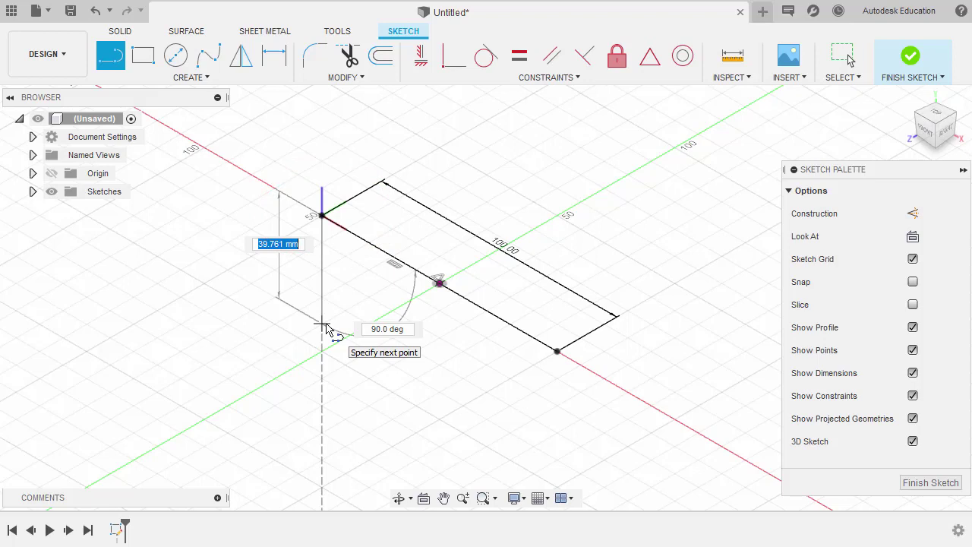
type("50")
key("Tab")
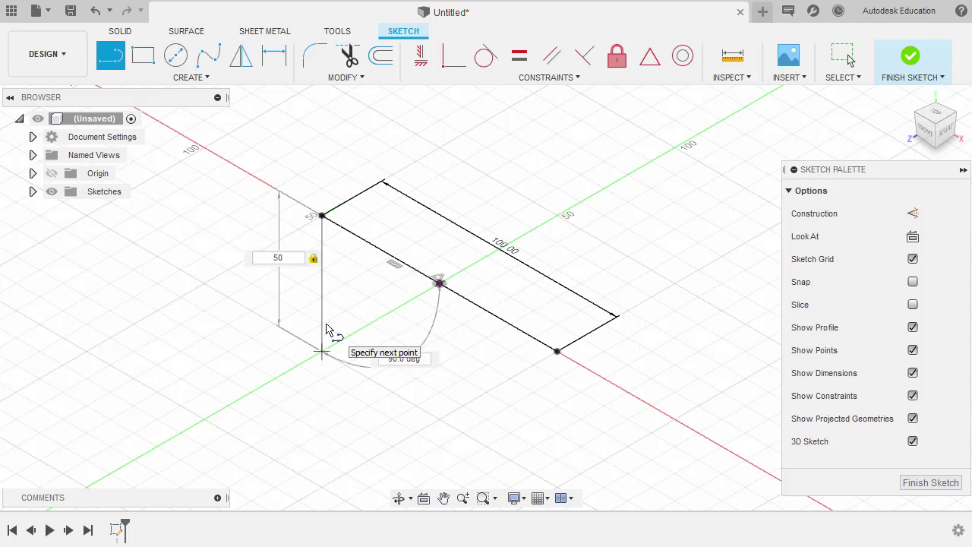
key("Return")
key("Escape")
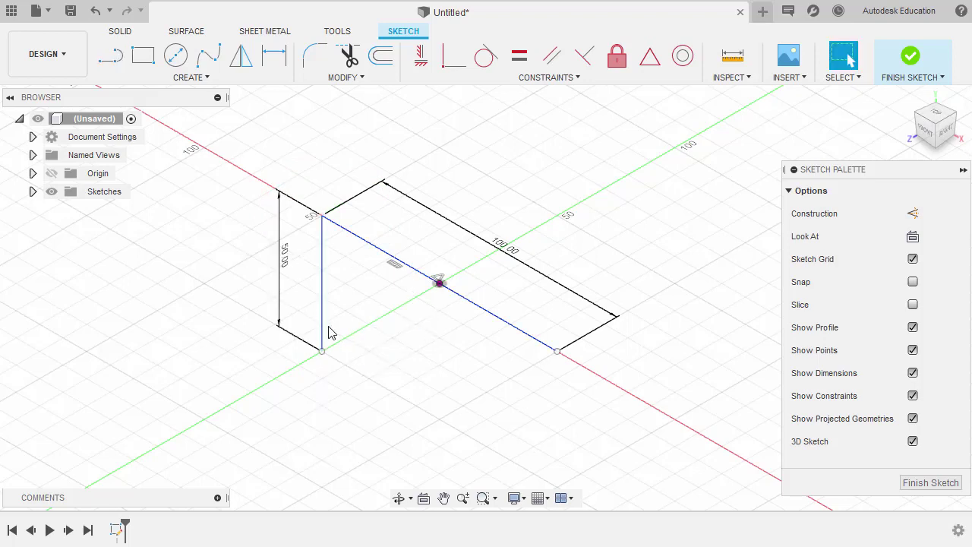
Step: Add a 50 mm horizontal line from the top of the vertical line
key("l")
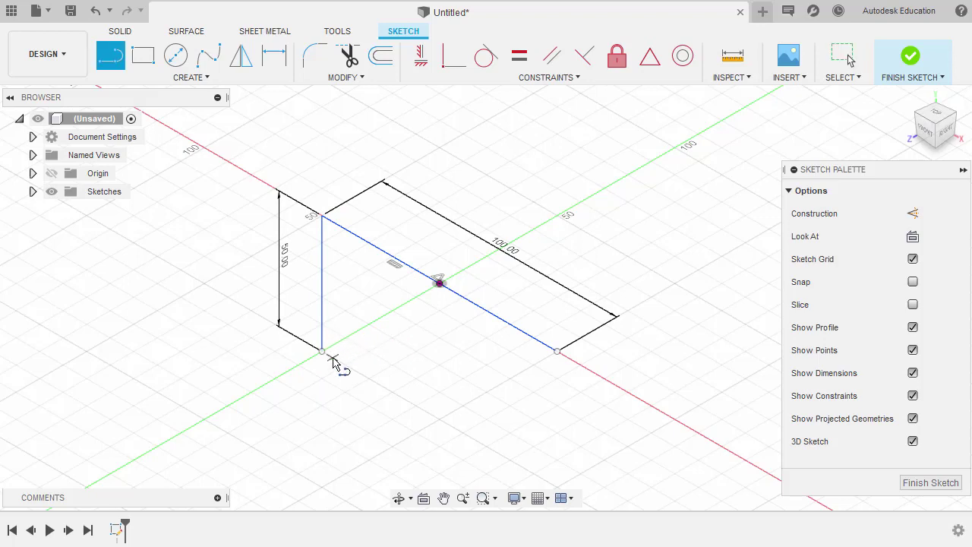
left_click(322, 351)
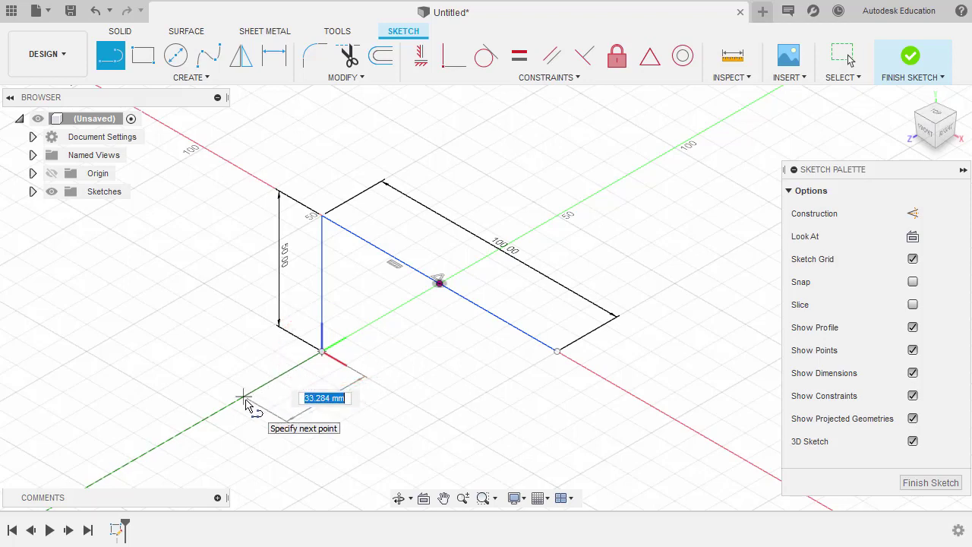
type("50")
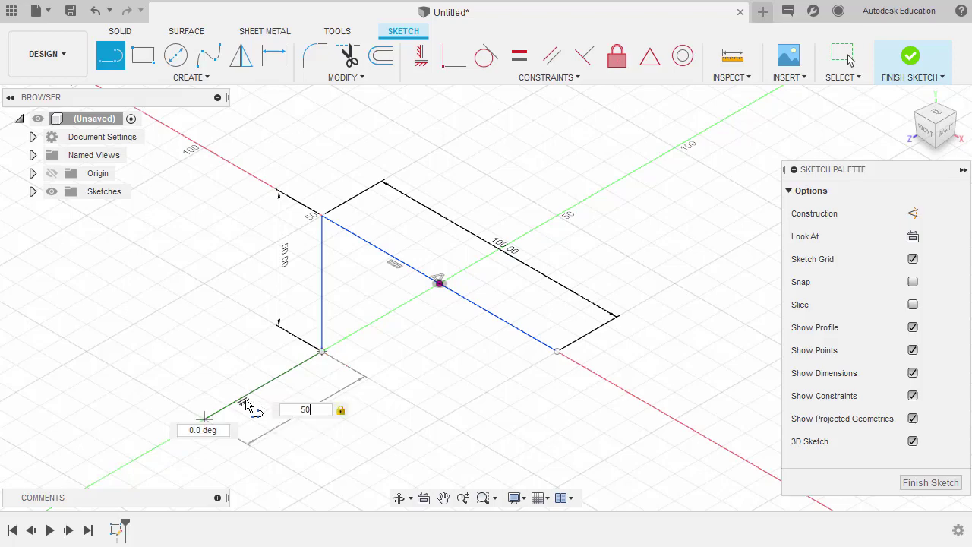
key("Return")
key("Escape")
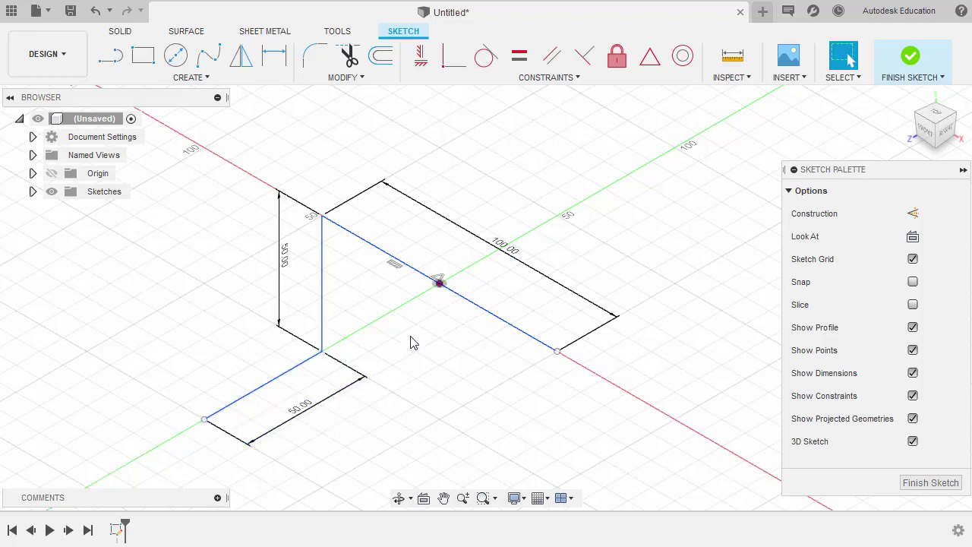
mouse_move(537, 358)
middle_mouse_down("shift")
mouse_move(511, 365)
mouse_move(494, 311)
mouse_move(536, 327)
mouse_move(570, 380)
mouse_move(559, 343)
mouse_move(580, 322)
middle_mouse_up("shift")
key("l")
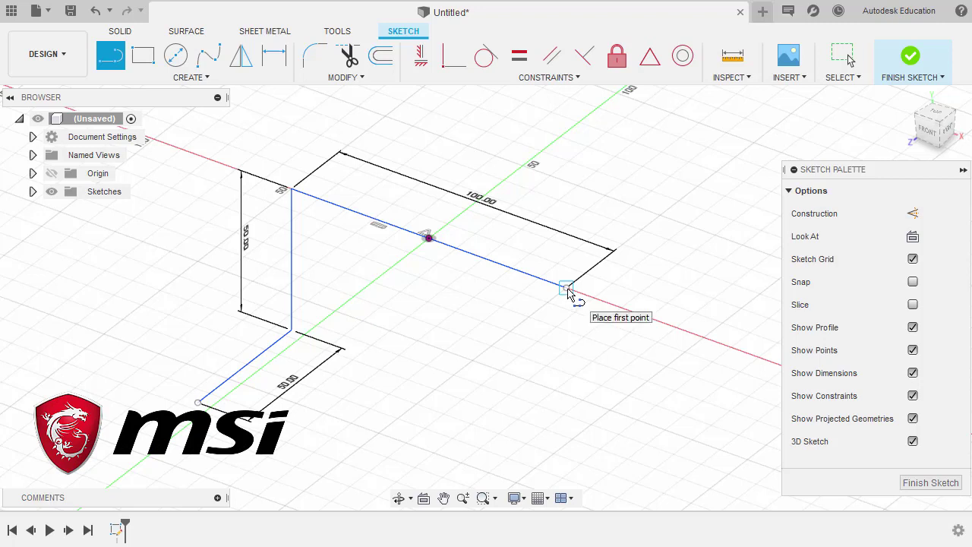
Step: Draw a 50 mm vertical drop from the 100 mm line's other end
left_click(566, 289)
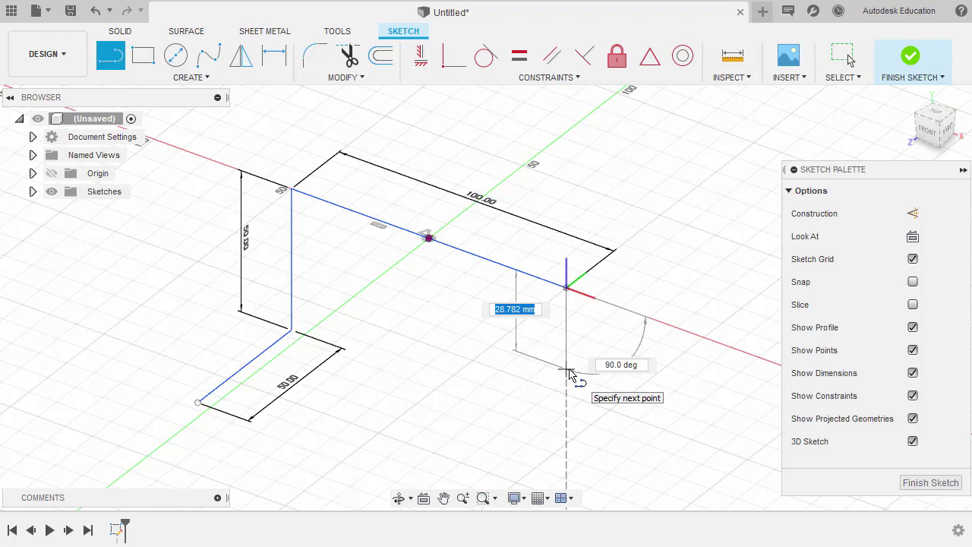
type("50")
key("Return")
key("Escape")
middle_click_drag(612, 384, 536, 369, "shift")
Step: Add a final 50 mm leg from the bottom of the drop
key("l")
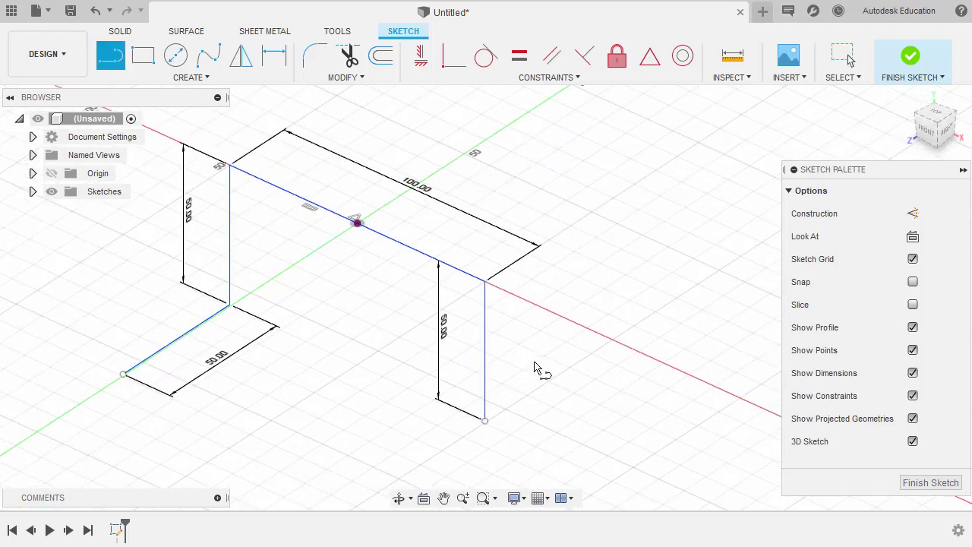
left_click(486, 421)
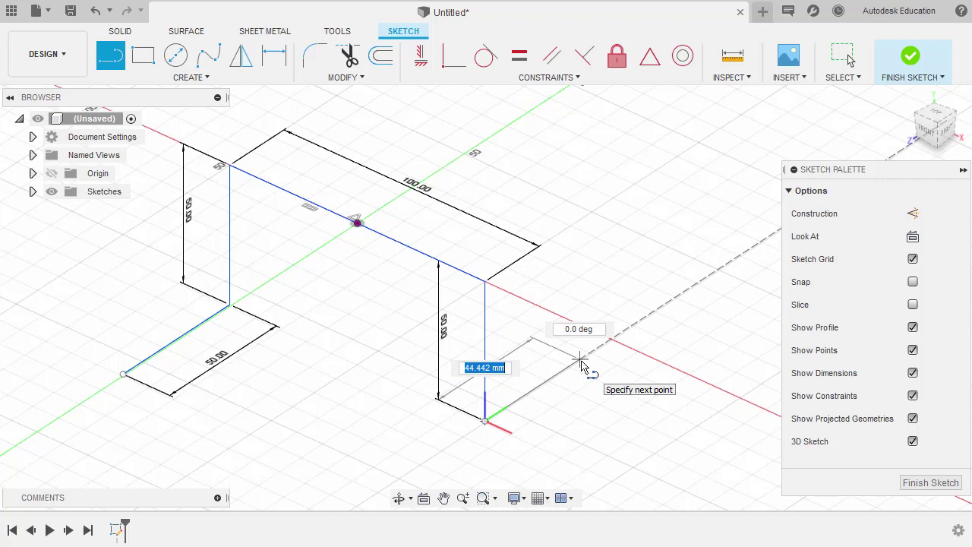
type("50")
key("Return")
key("Escape")
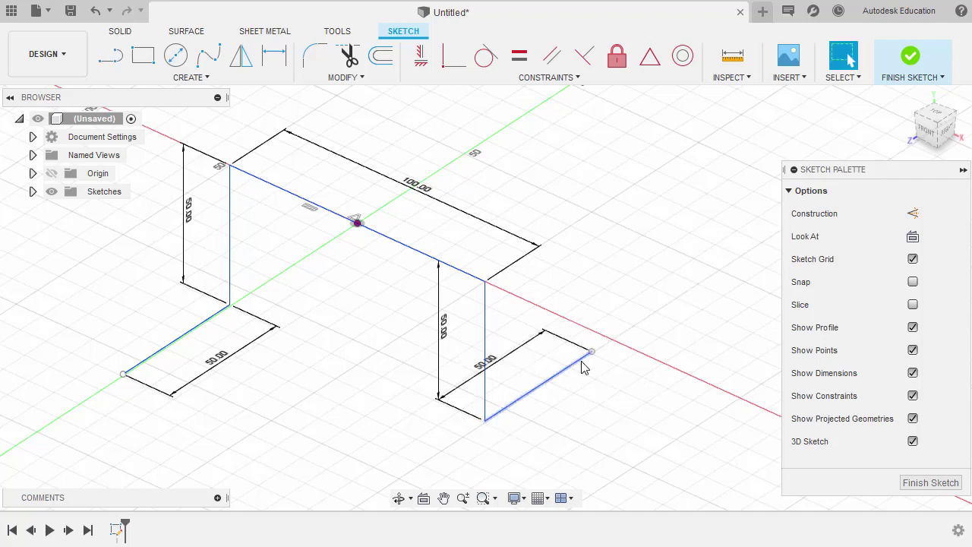
middle_click_drag(587, 367, 642, 362)
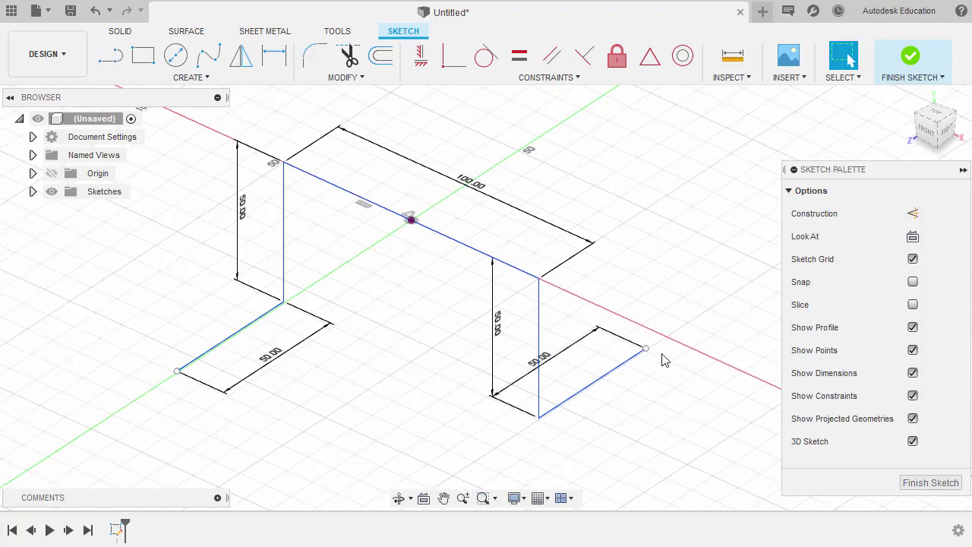
Step: Check the Z-shaped path from the top, right and home views
left_click(936, 122)
middle_click_drag(764, 229, 788, 196, "shift")
left_click(940, 132)
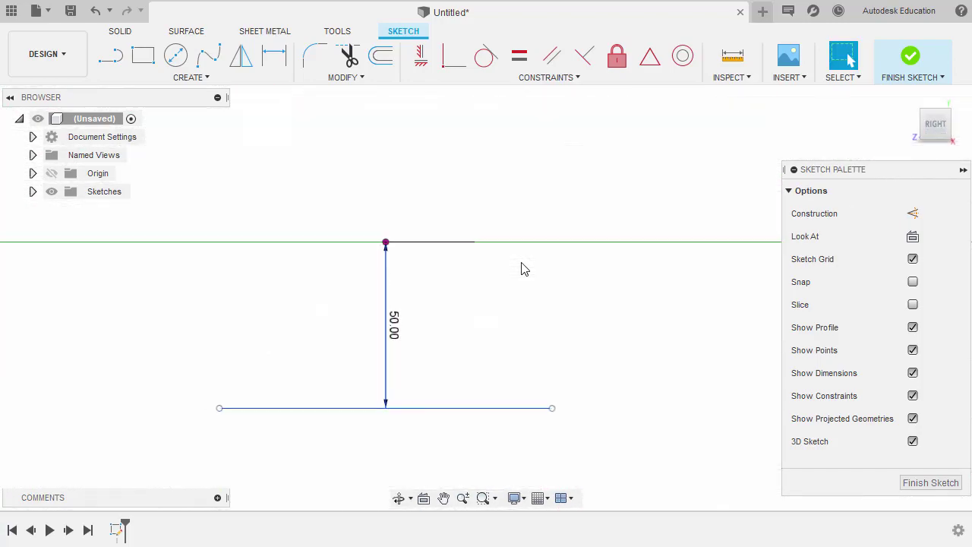
key("F6")
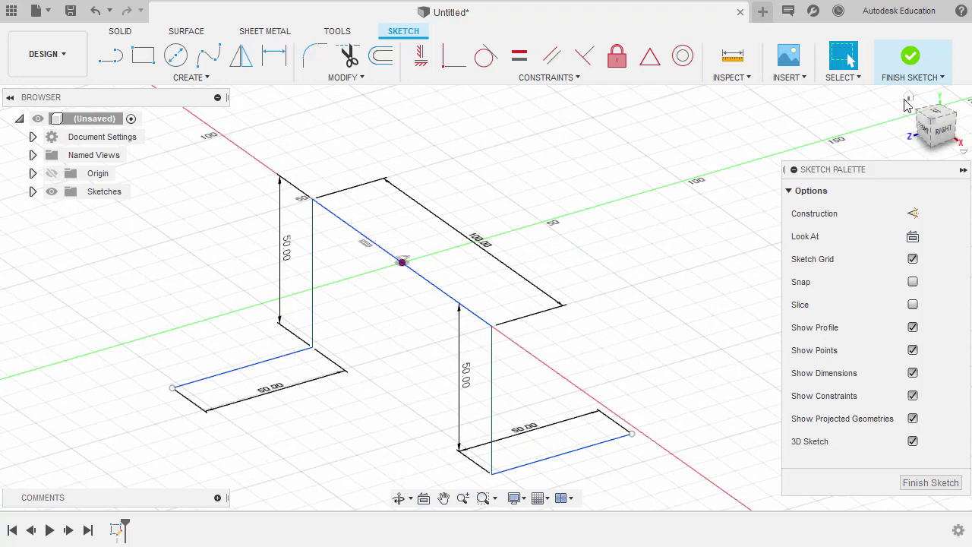
left_click(909, 99)
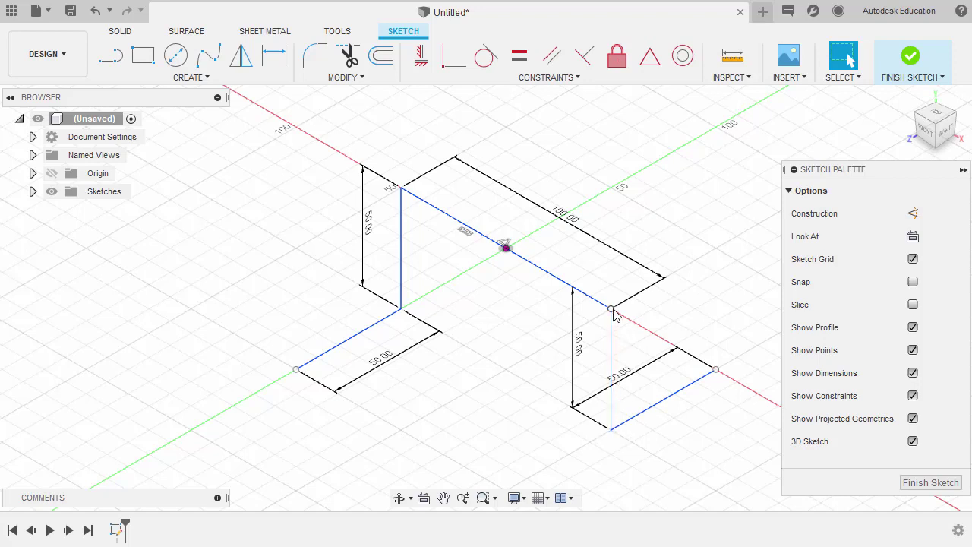
key("s")
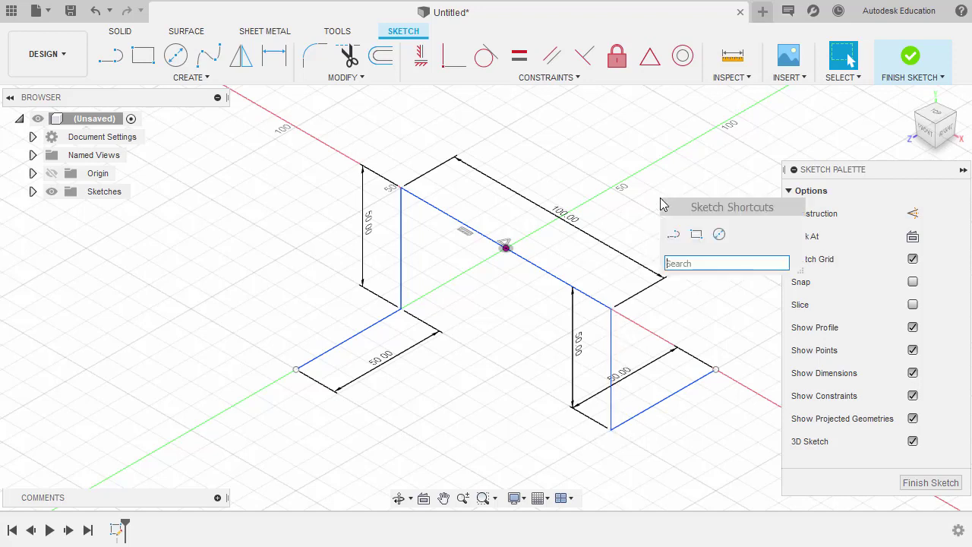
Step: Fillet the top and bottom corners of the first rise with a 10 mm radius
type("fill")
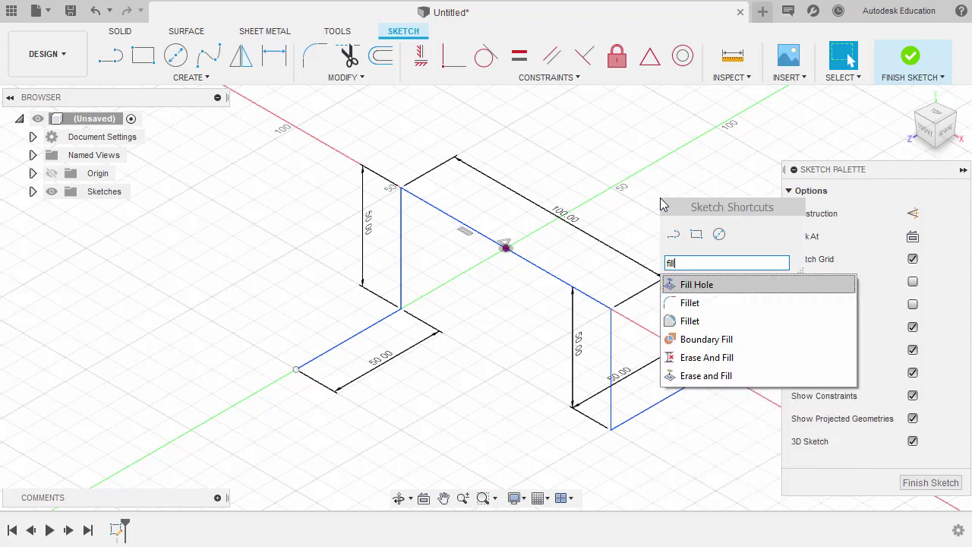
left_click(691, 303)
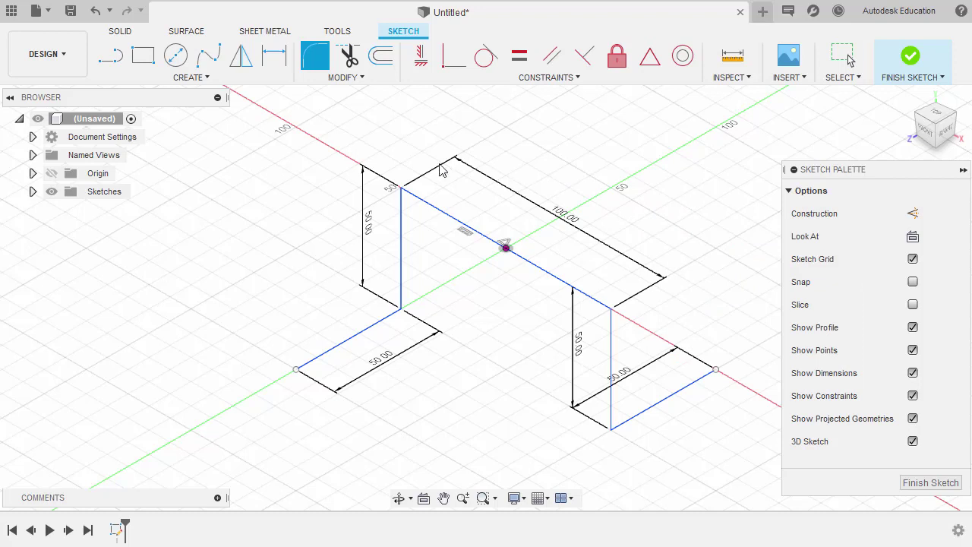
left_click(405, 190)
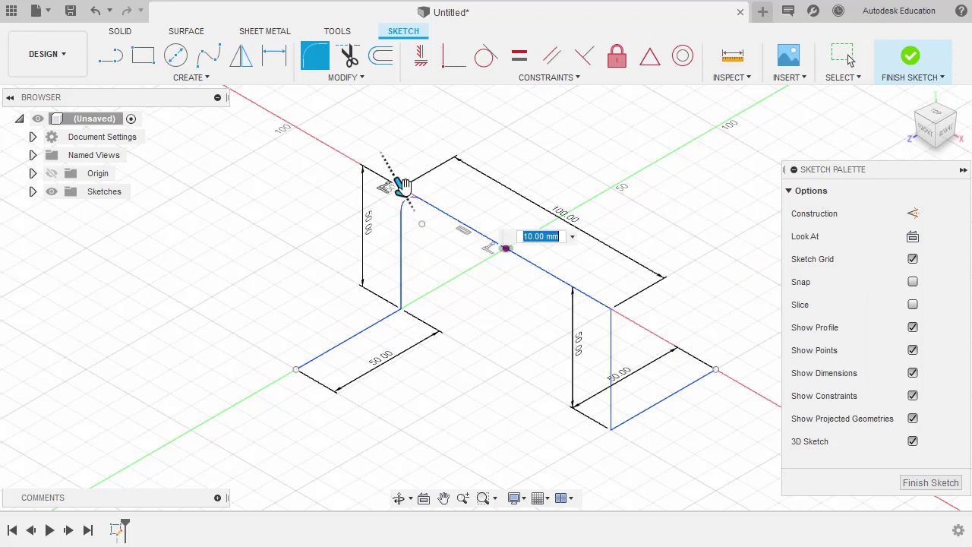
type("10")
key("Return")
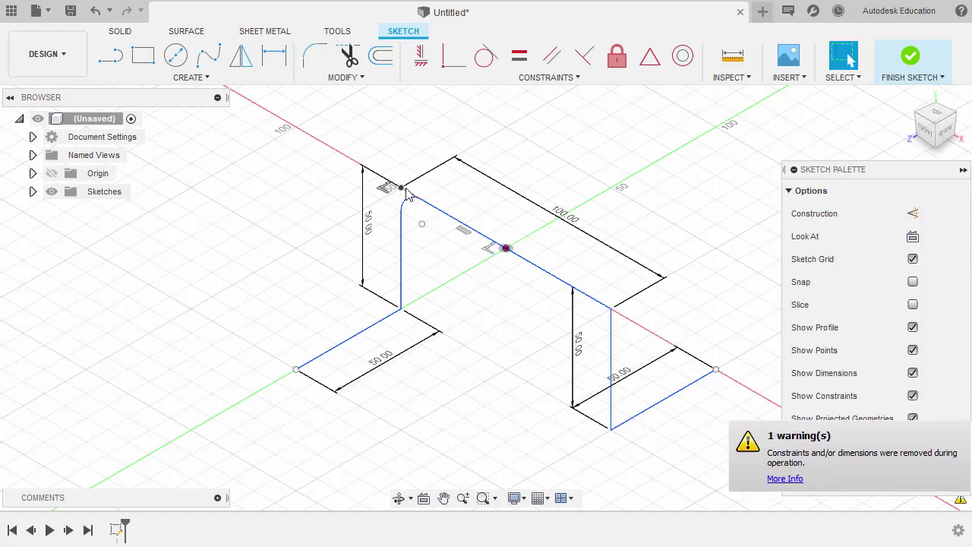
right_click(277, 287)
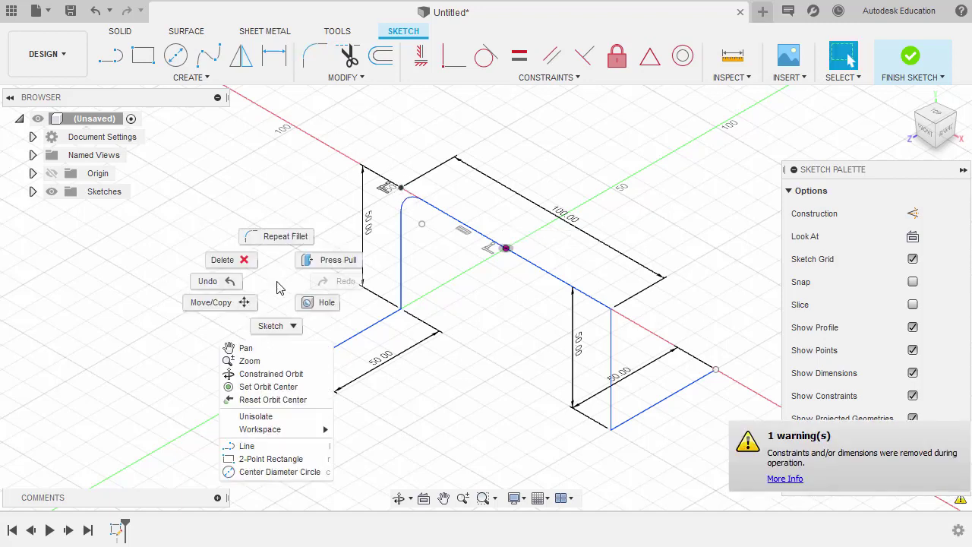
left_click(281, 238)
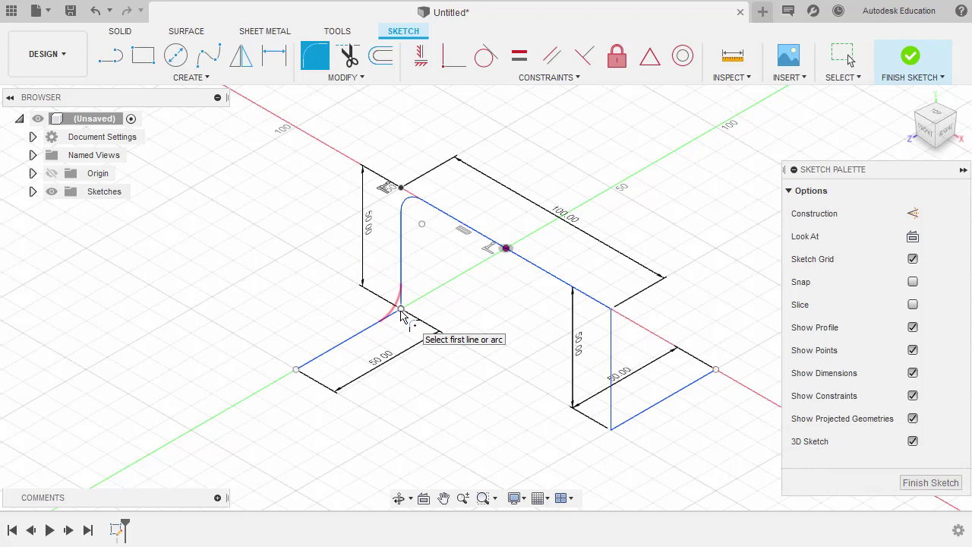
left_click(402, 312)
key("Return")
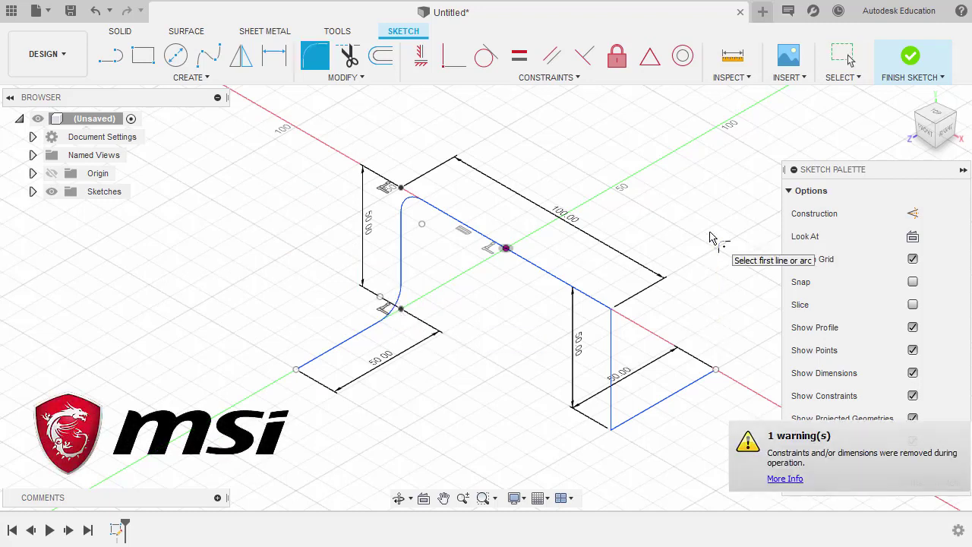
Step: Fillet both corners of the second drop at 10 mm and finish the sketch
middle_click_drag(712, 238, 622, 214)
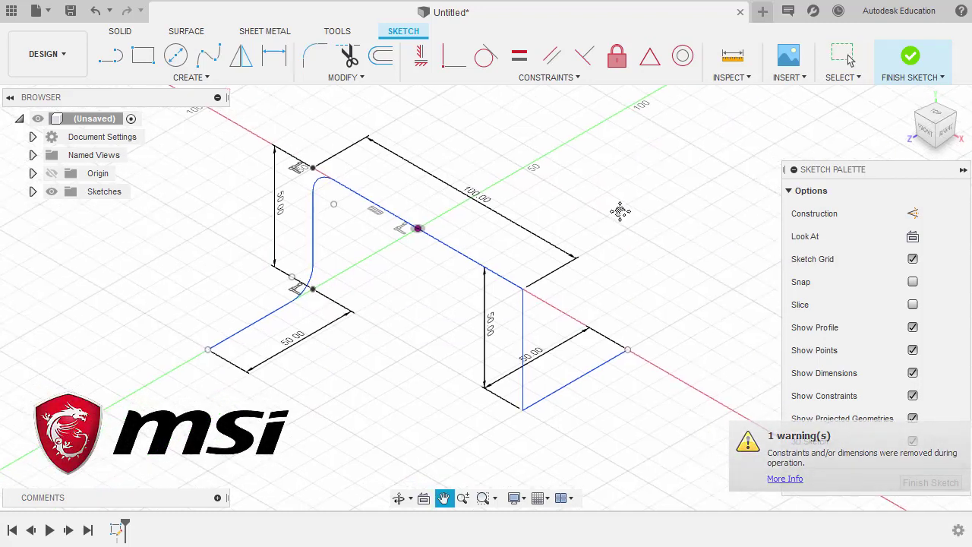
left_click(521, 290)
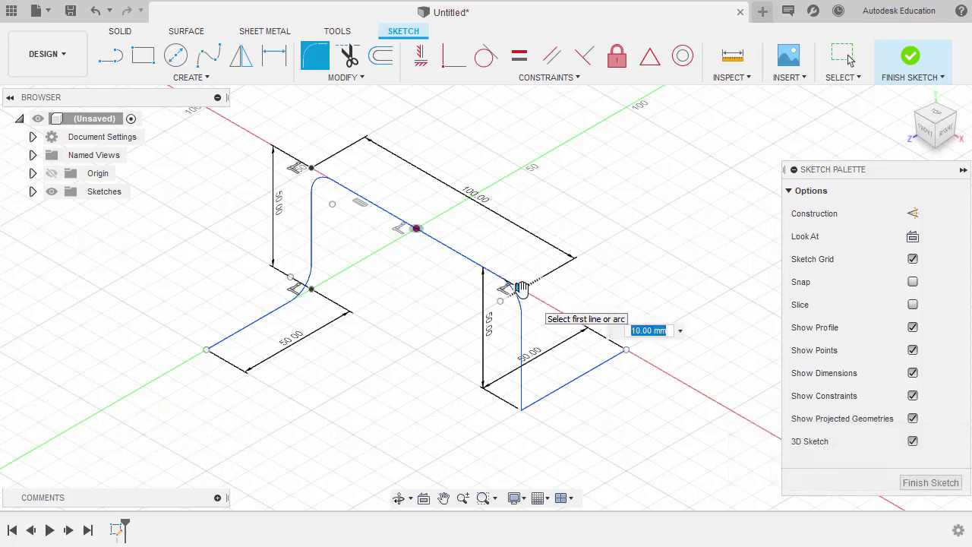
key("Return")
key("Escape")
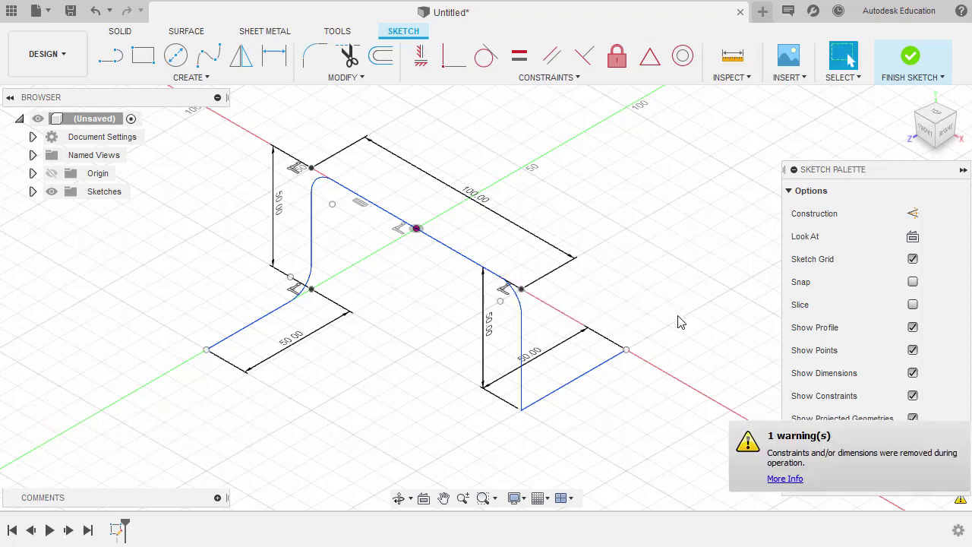
key("Return")
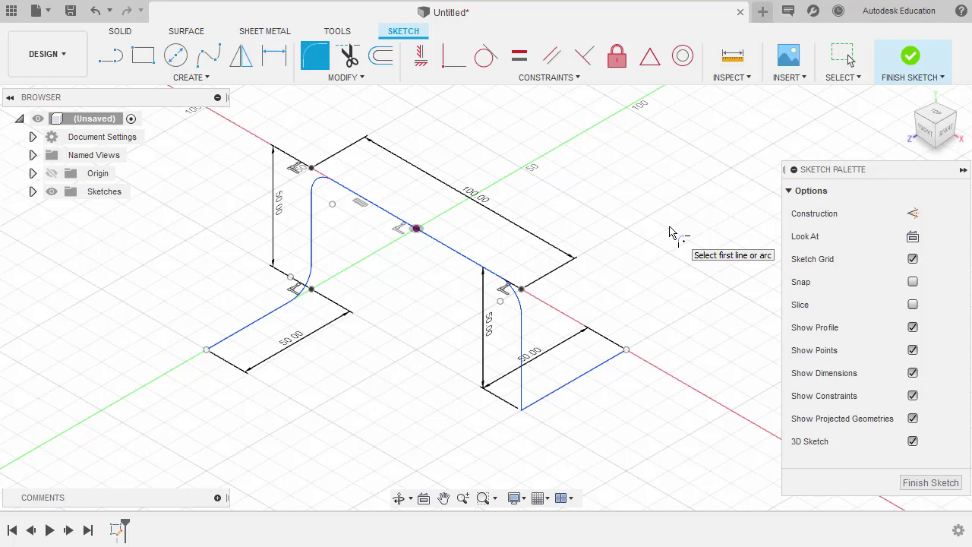
left_click(522, 412)
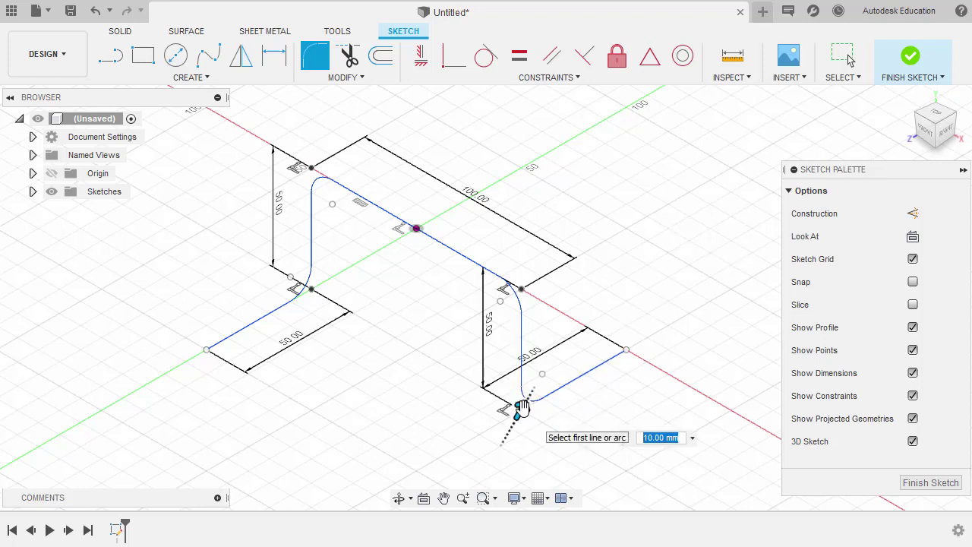
key("Return")
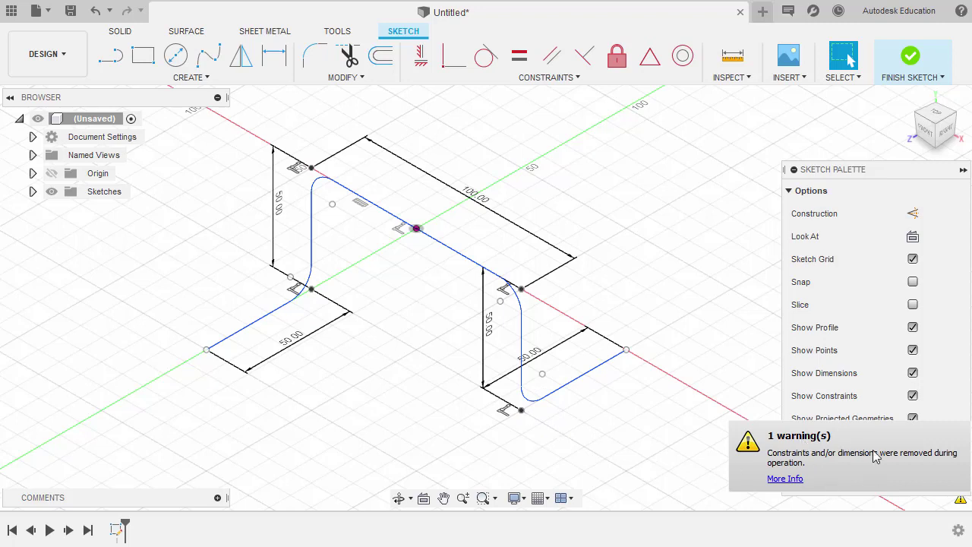
middle_click_drag(647, 287, 664, 293)
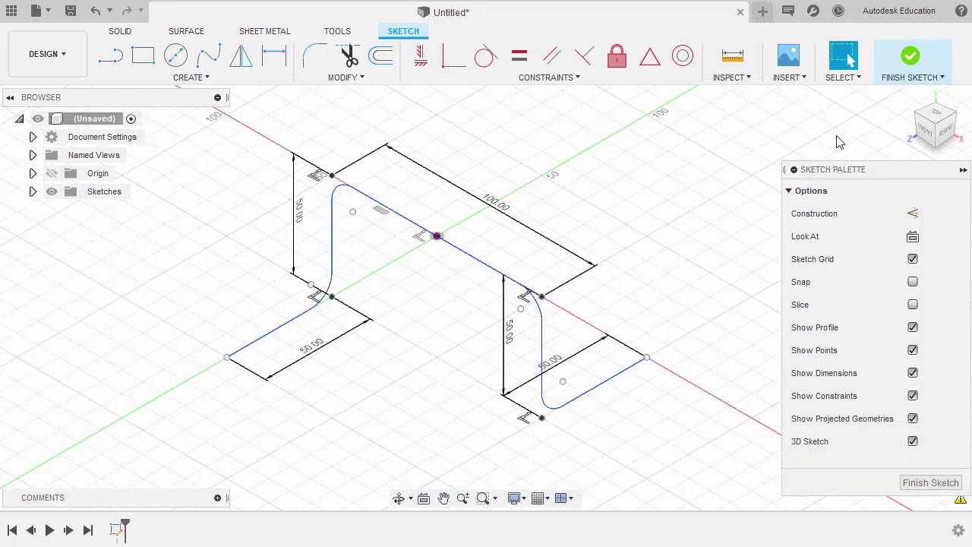
left_click(911, 58)
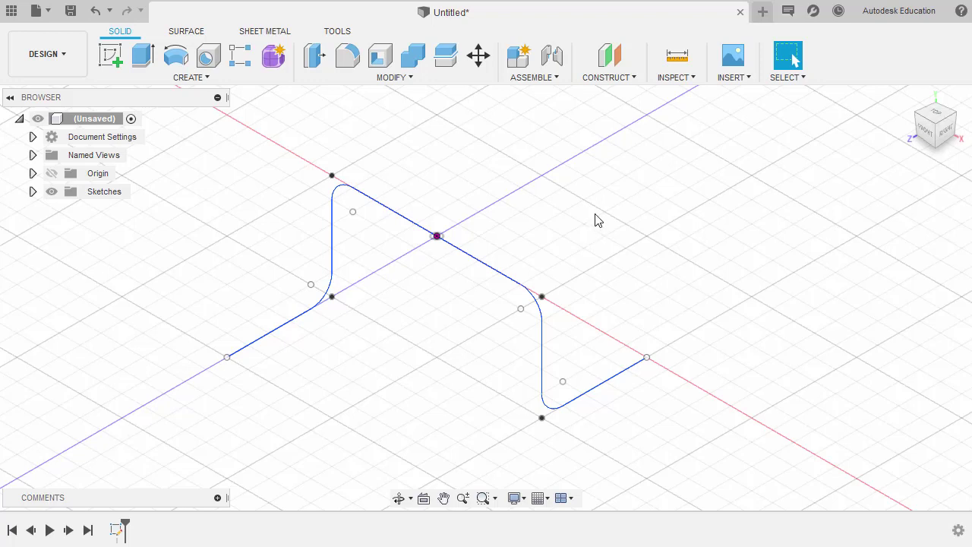
Step: Create a Plane Along Path on the bent sketch at distance 1.00
left_click(611, 77)
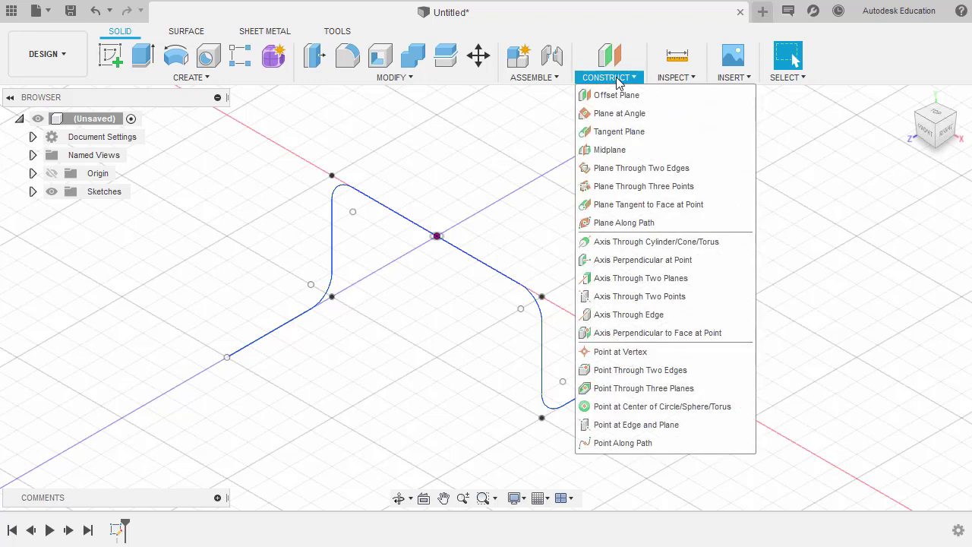
left_click(632, 223)
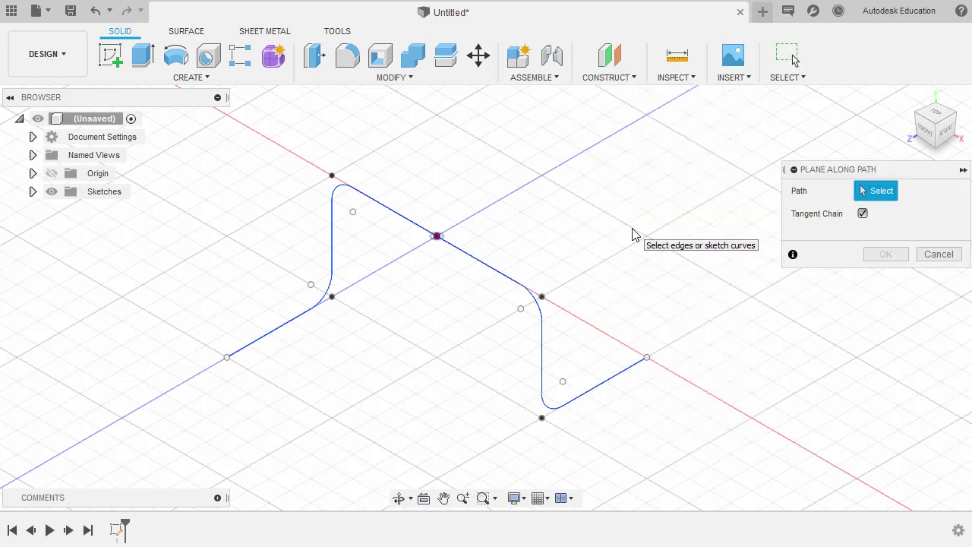
left_click(260, 344)
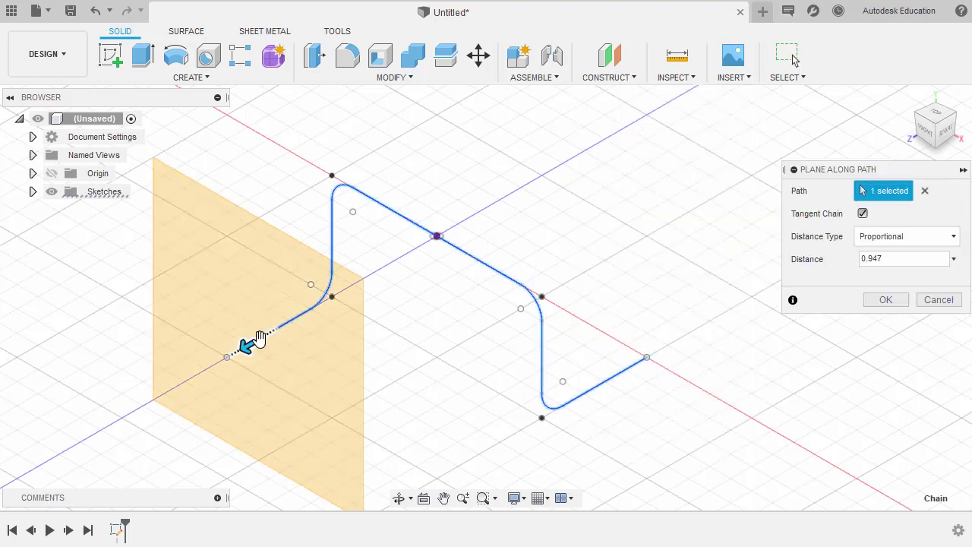
left_click_drag(245, 343, 145, 385)
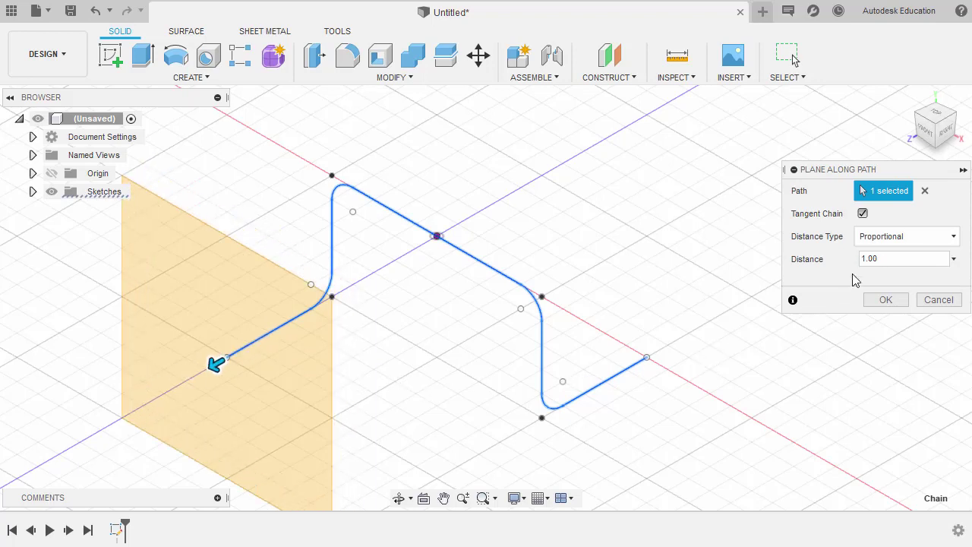
left_click_drag(894, 261, 845, 260)
type("1")
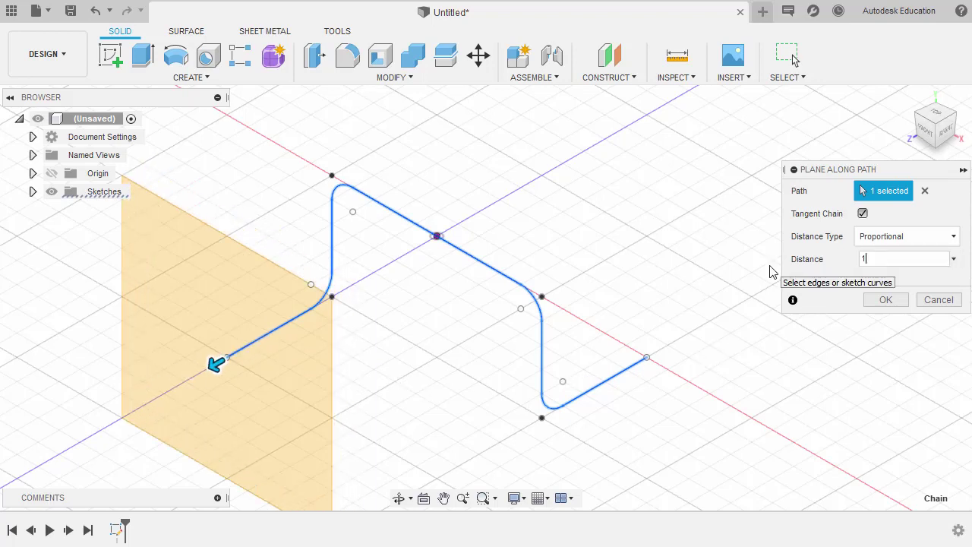
key("Return")
middle_click_drag(534, 288, 573, 275)
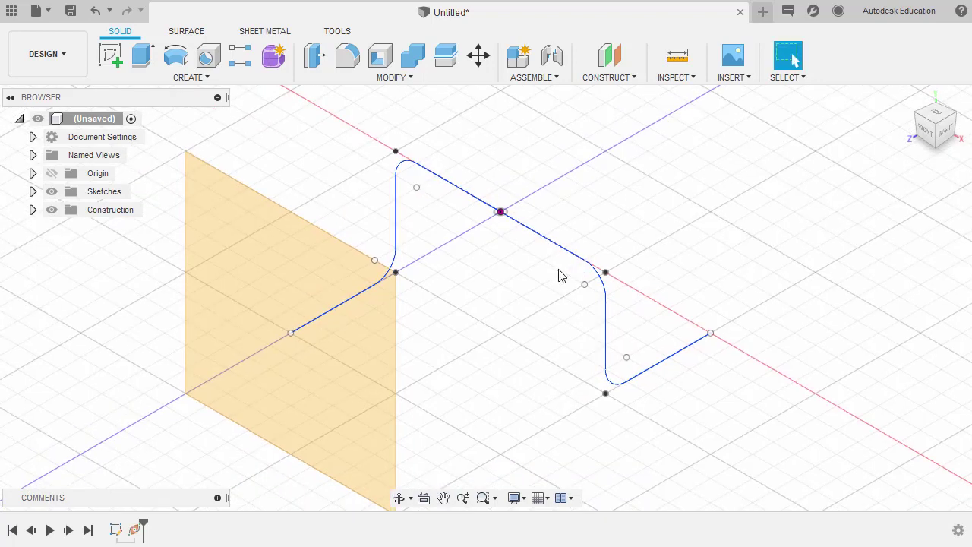
key("s")
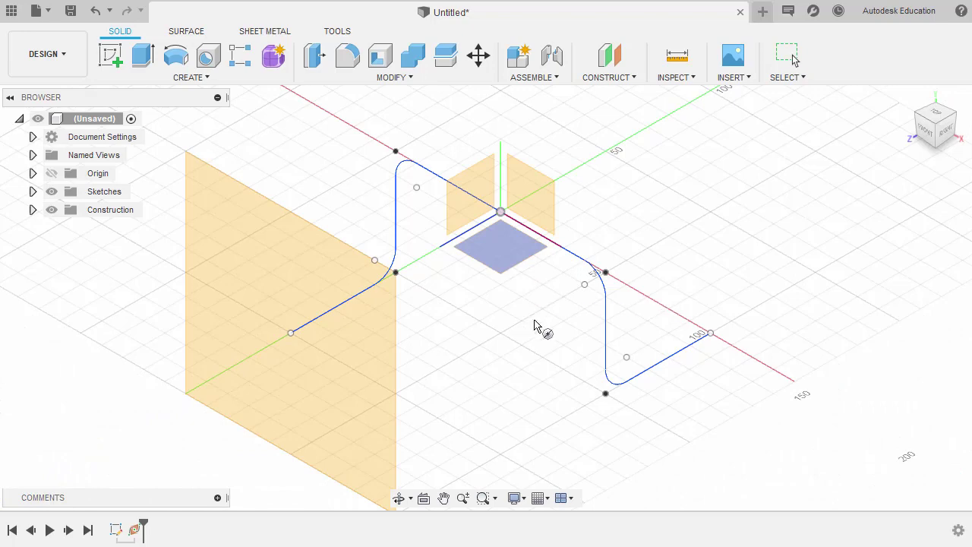
Step: Sketch a 10 mm diameter circle at the origin on the new plane and finish the sketch
left_click(352, 365)
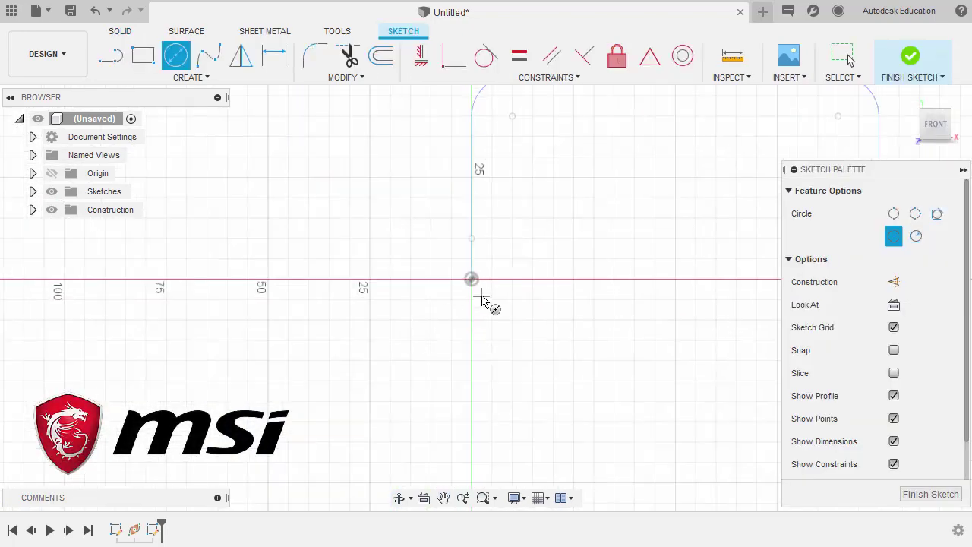
scroll(481, 296, "up", 2)
middle_click_drag(481, 296, 478, 299, "shift")
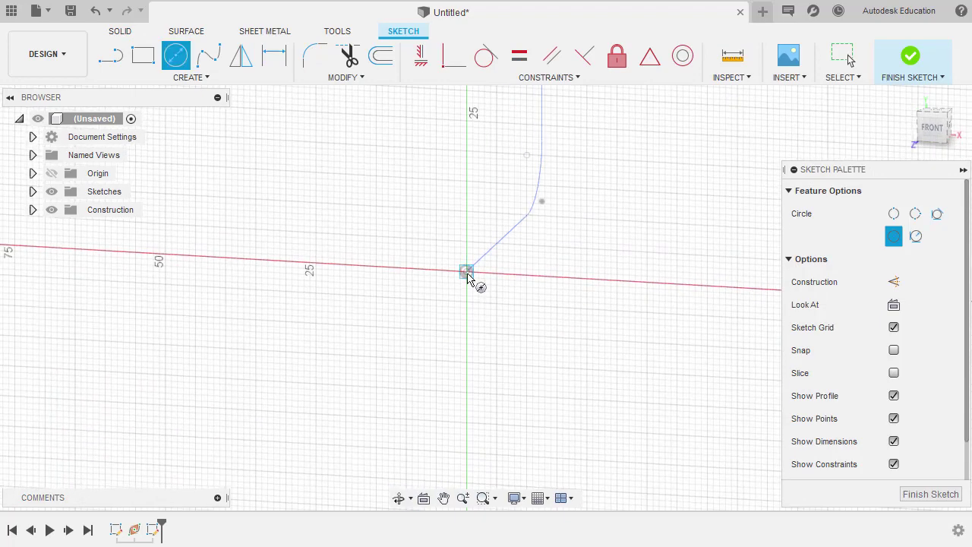
left_click(467, 271)
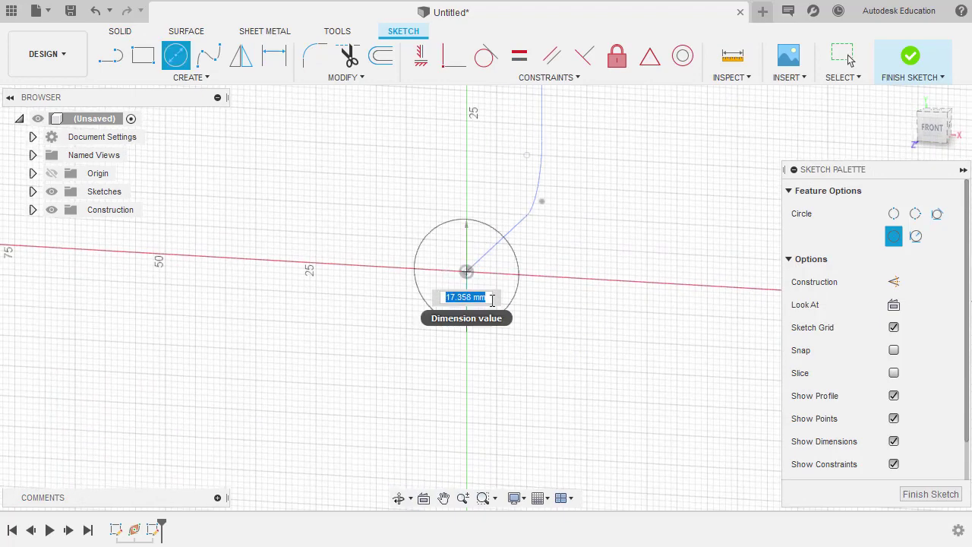
type("10")
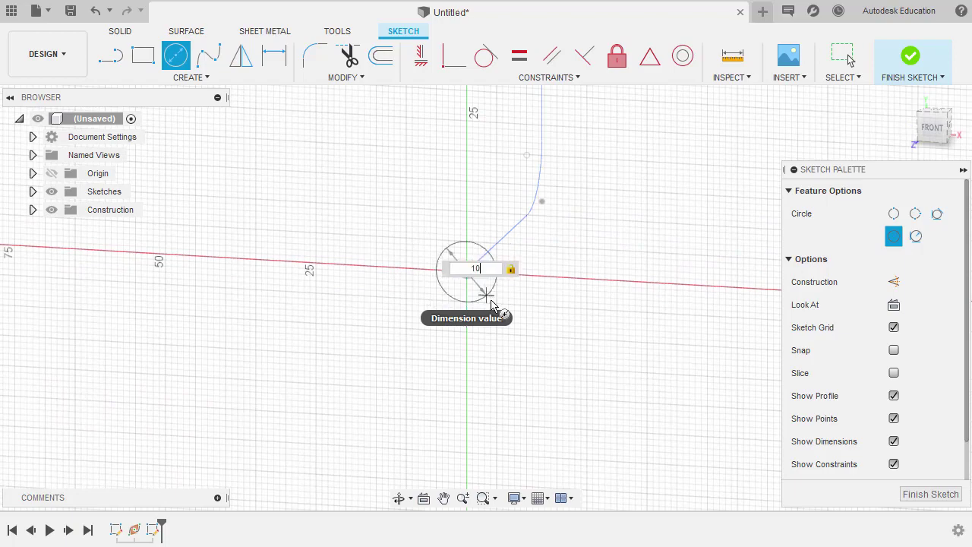
key("Return")
scroll(694, 250, "down", 5)
middle_click_drag(694, 250, 517, 341)
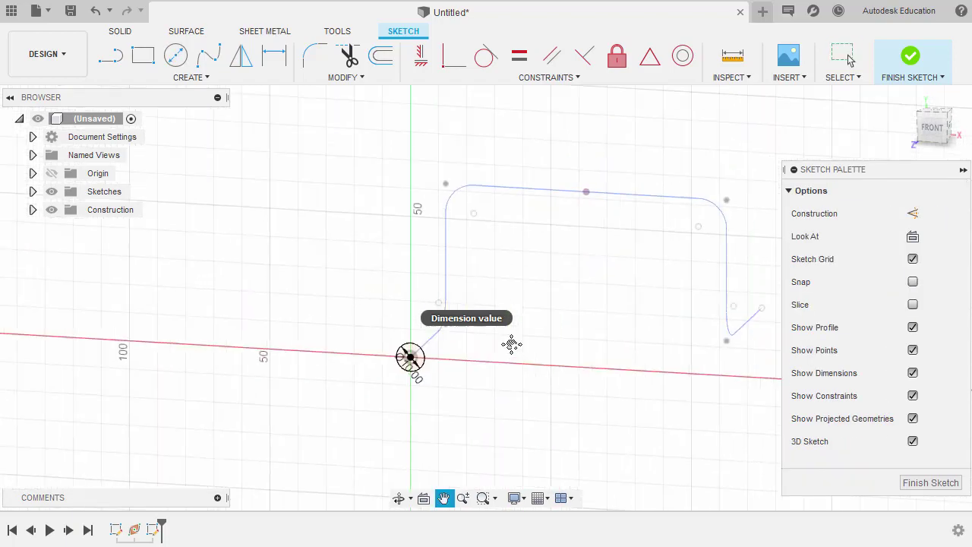
left_click(905, 70)
Step: Sweep the 10 mm circle profile along the filleted 3D sketch path into a solid pipe
key("s")
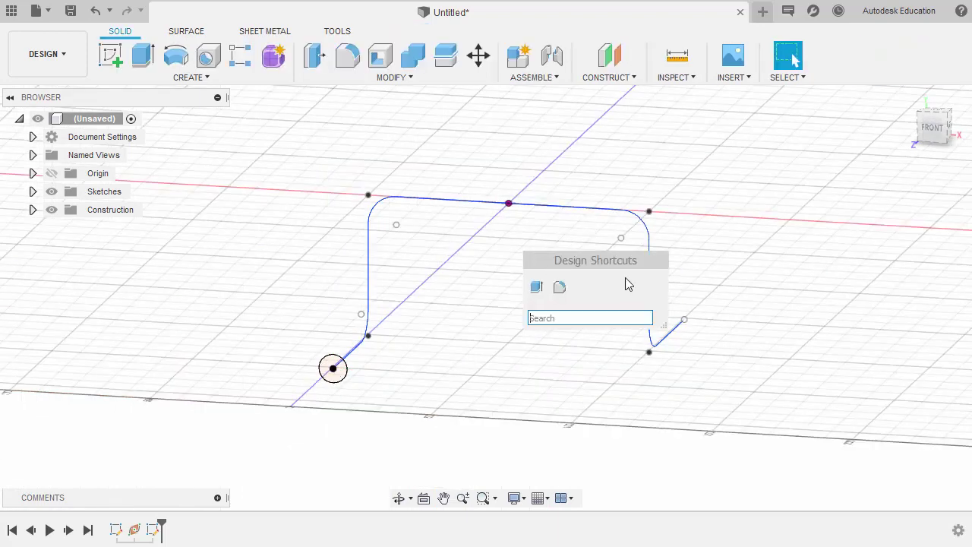
type("swee")
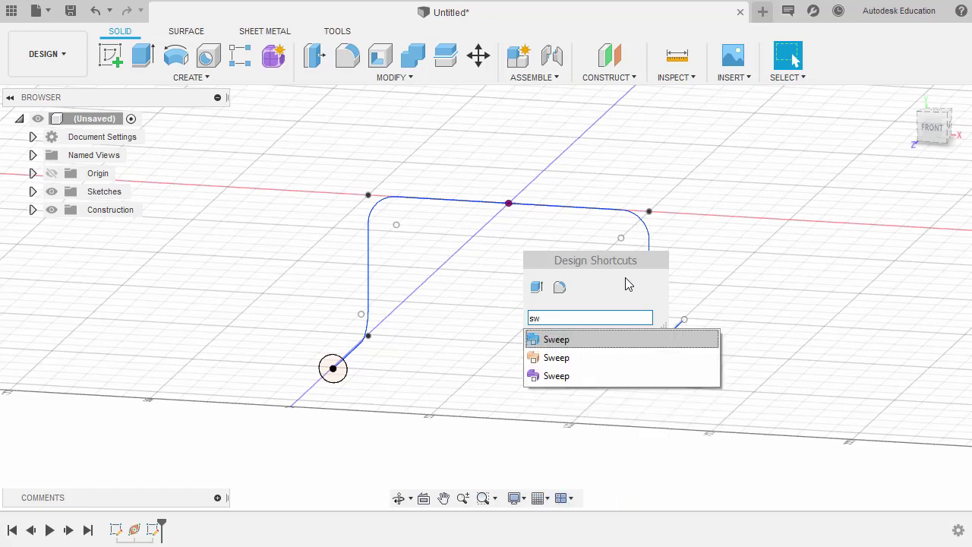
left_click(572, 348)
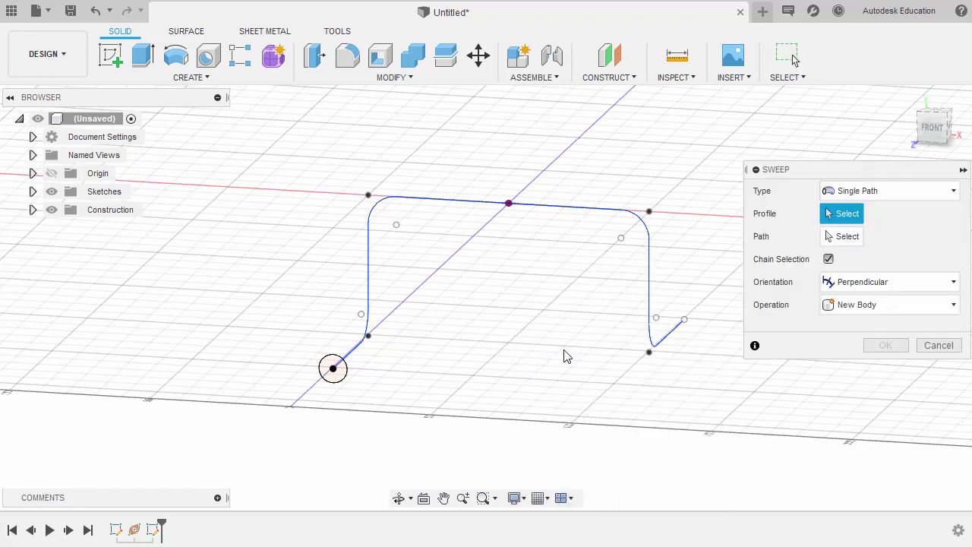
scroll(349, 395, "up", 4)
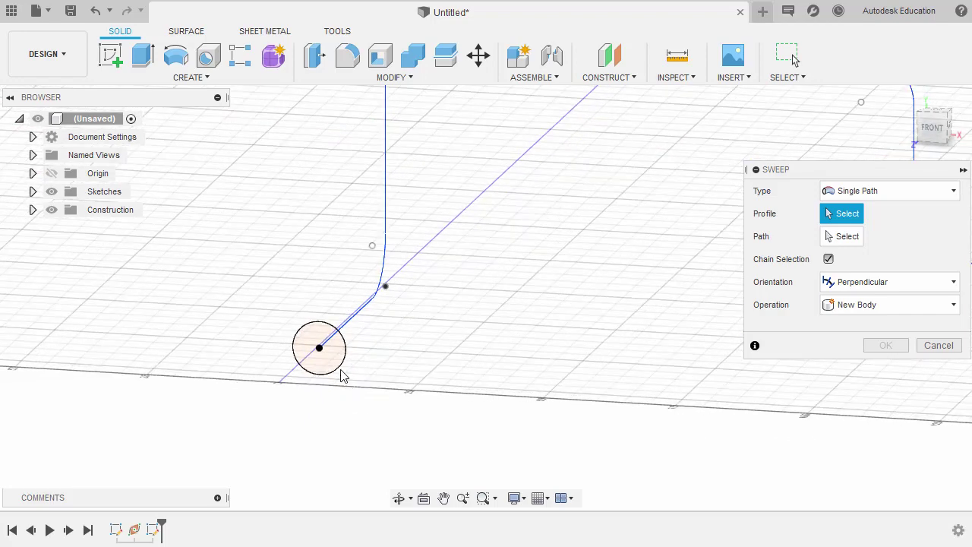
left_click(339, 357)
scroll(445, 327, "down", 5)
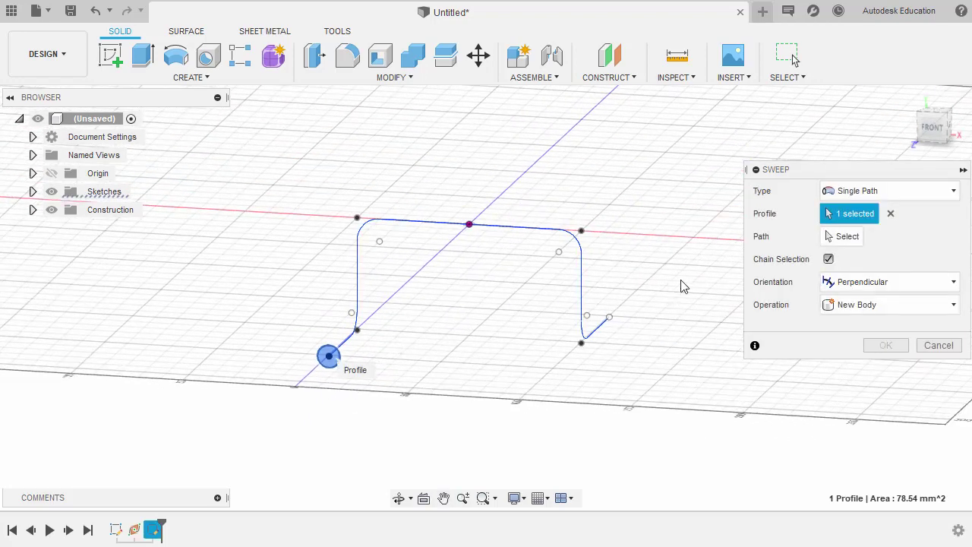
left_click(847, 239)
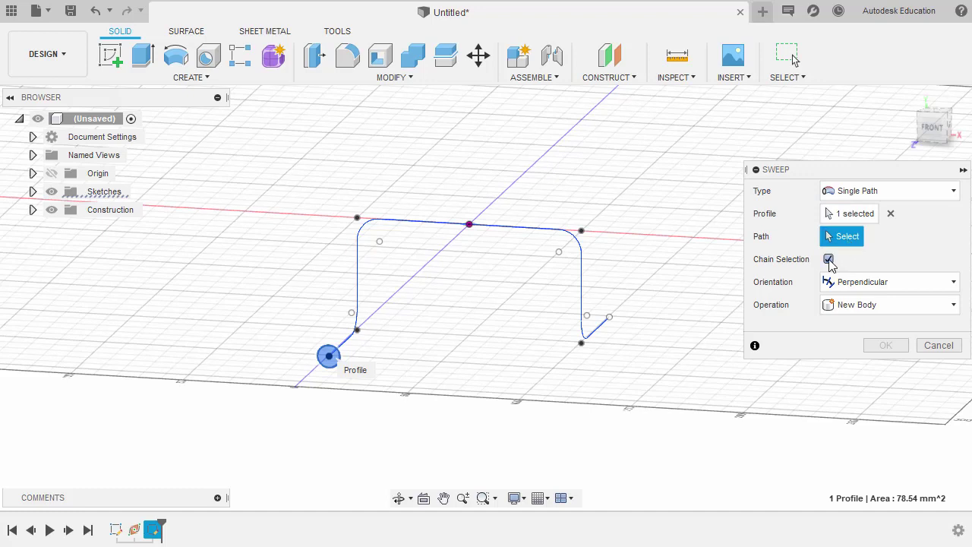
left_click(360, 273)
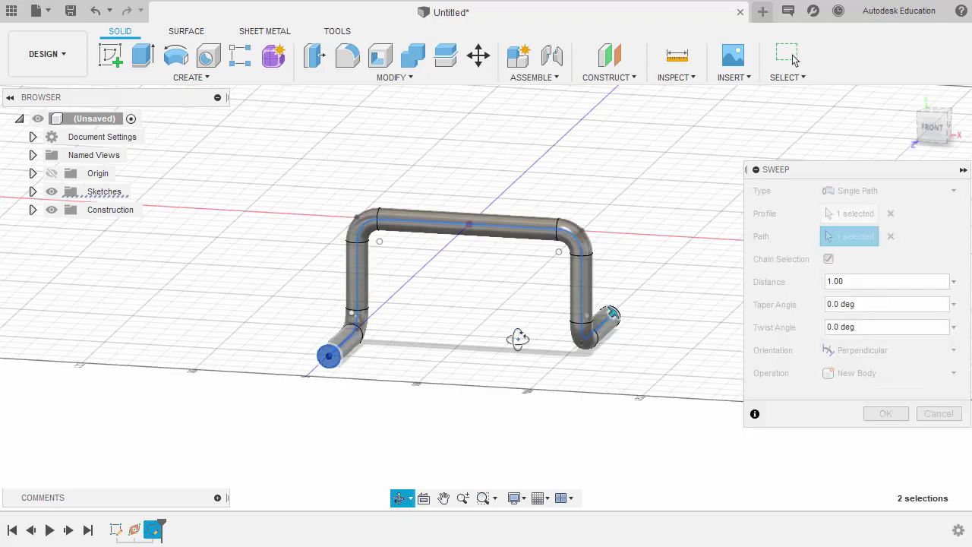
middle_click_drag(521, 343, 498, 352, "shift")
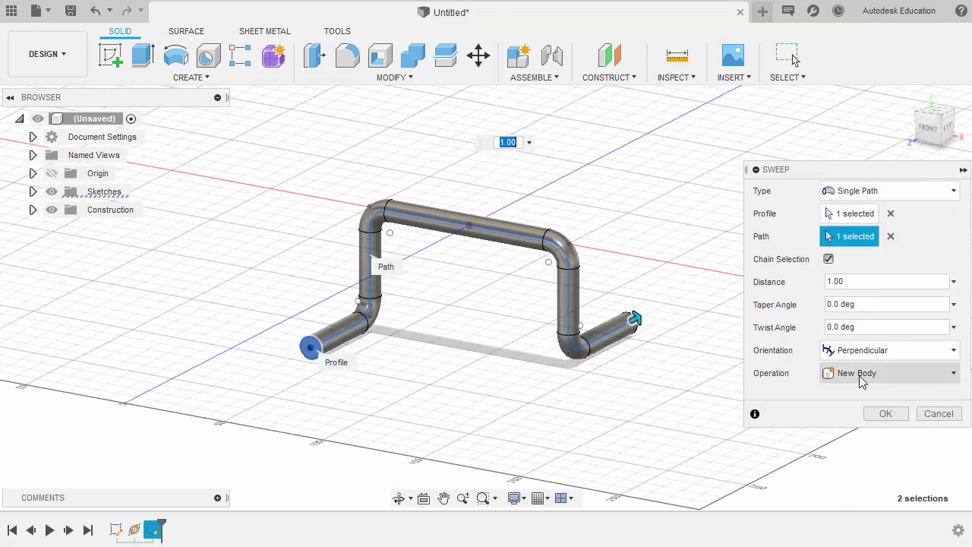
left_click(887, 414)
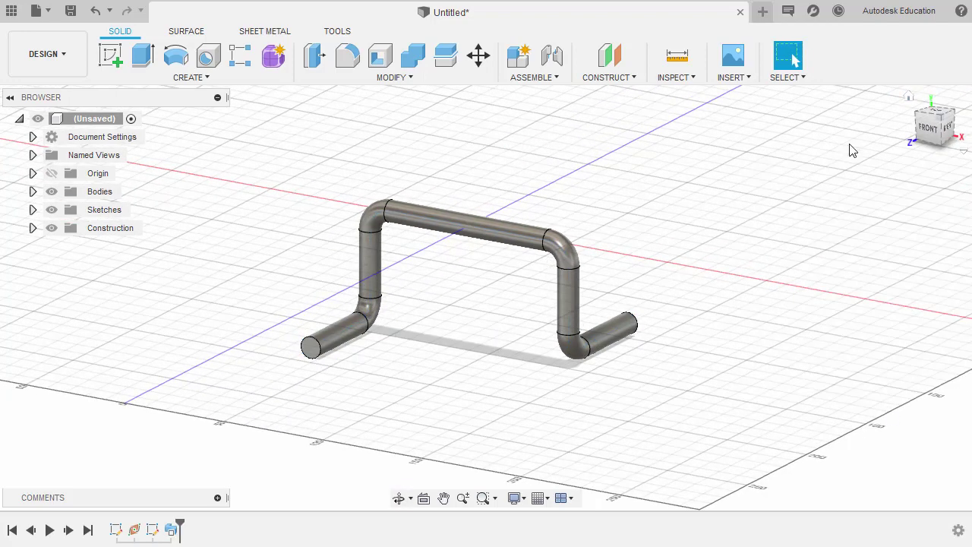
left_click(910, 99)
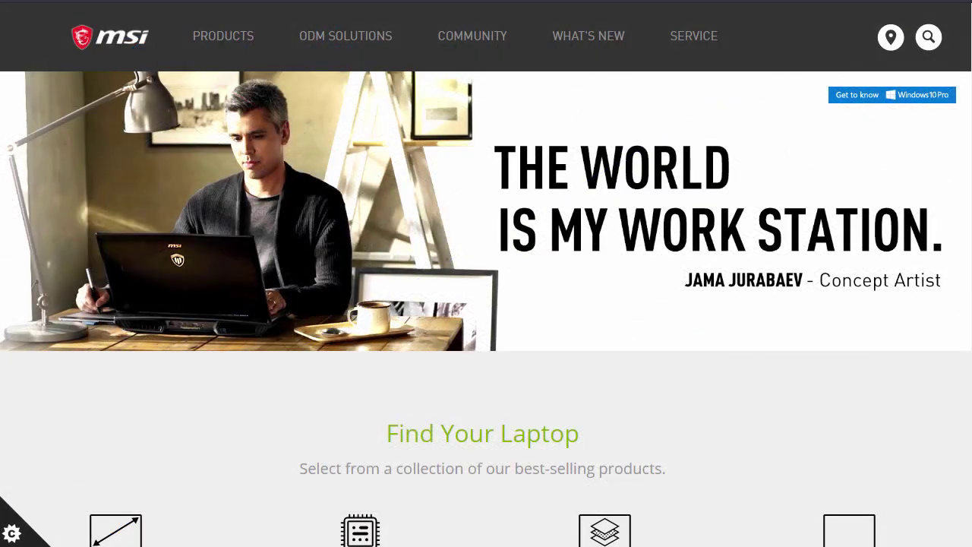
Step: Scroll through the MSI laptop finder and the Autodesk Community Philippines group feed
scroll(920, 369, "down", 5)
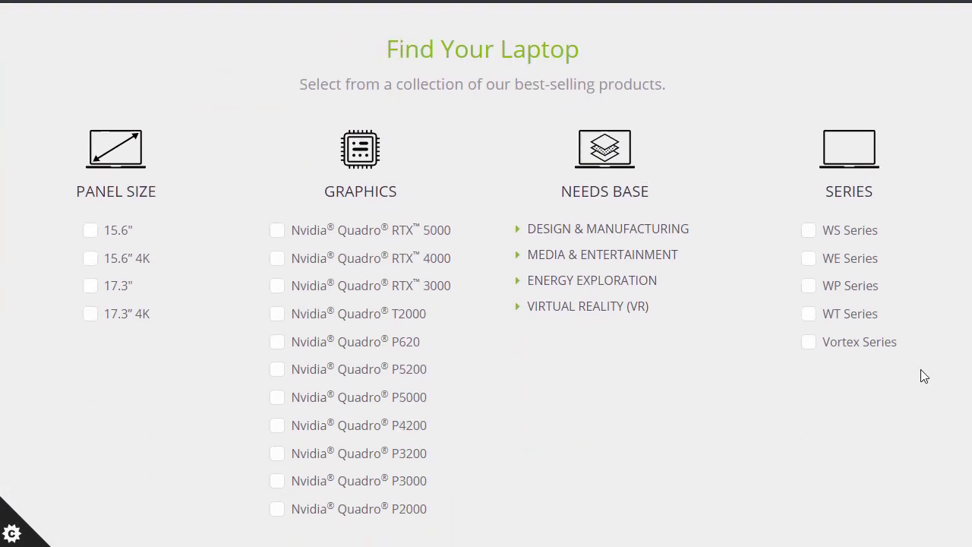
scroll(921, 370, "down", 10)
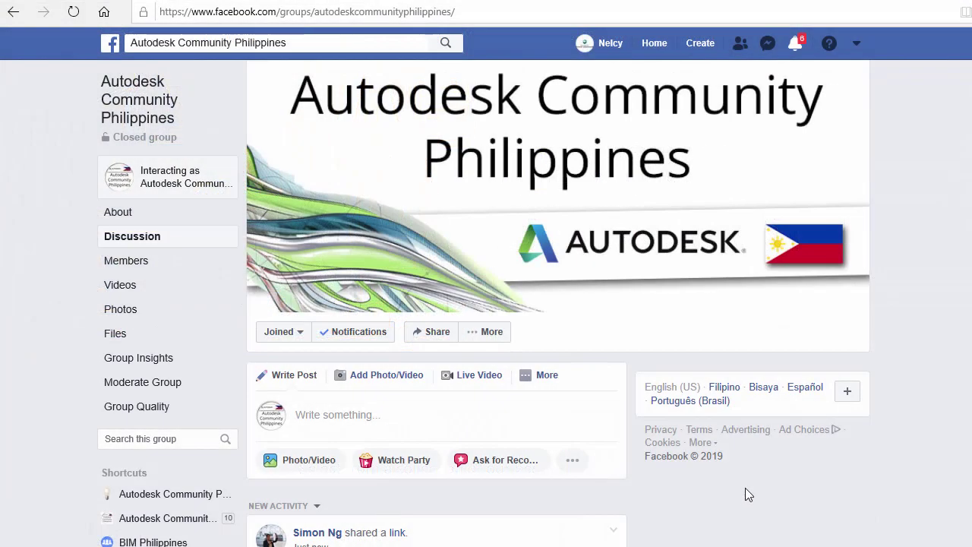
scroll(745, 487, "down", 10)
scroll(756, 444, "down", 5)
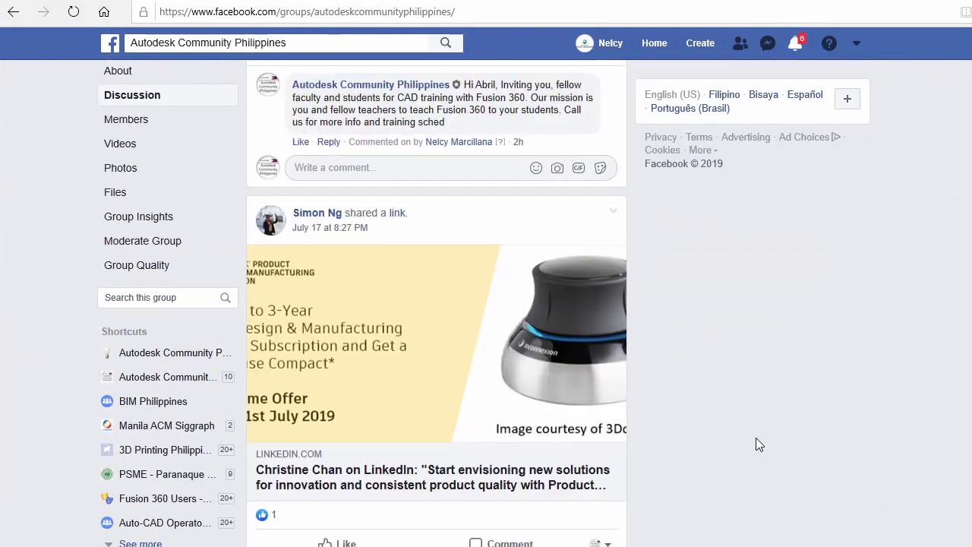